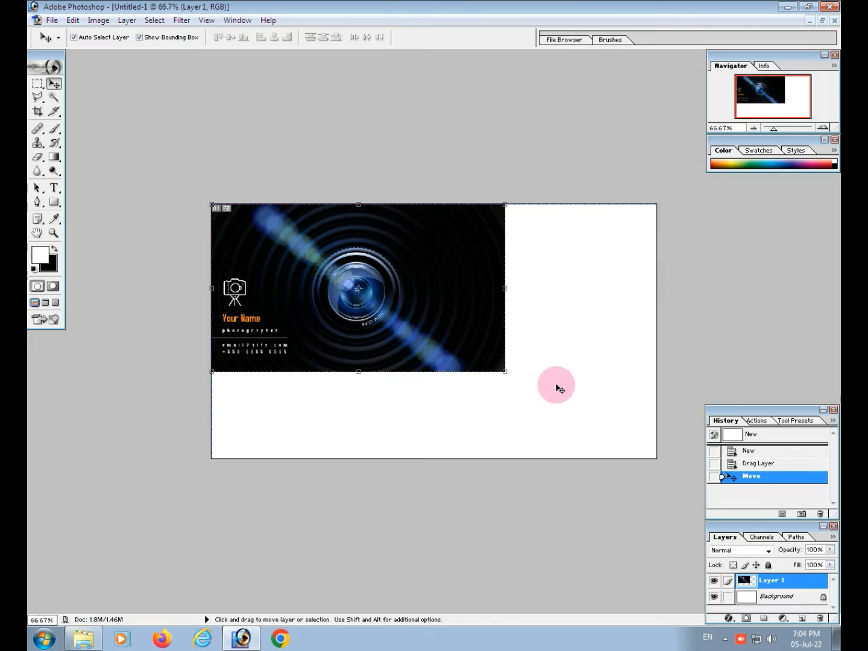
Scale the lens image layer to 151.5% so that it fills the whole canvas
left_click_drag(501, 371, 652, 458)
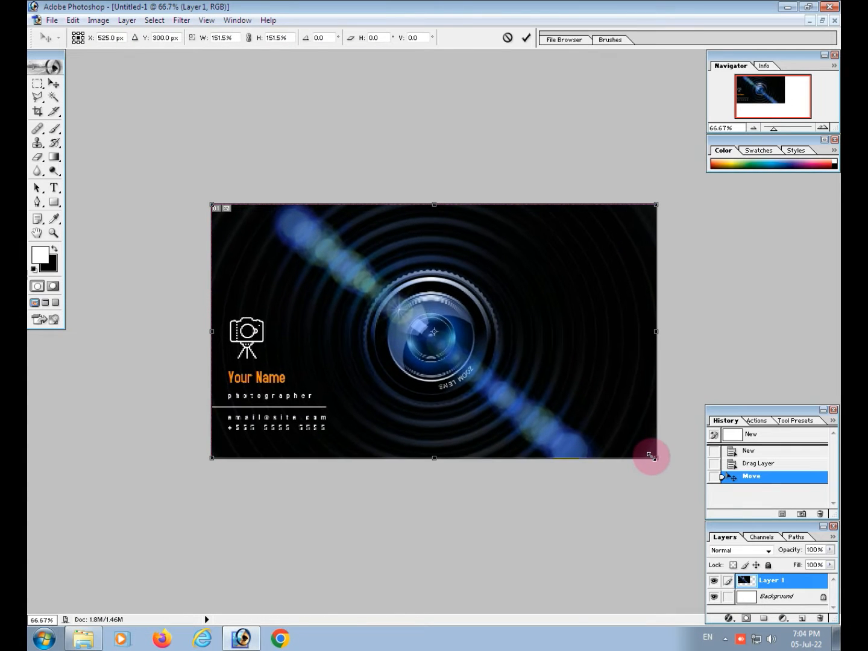
key("Return")
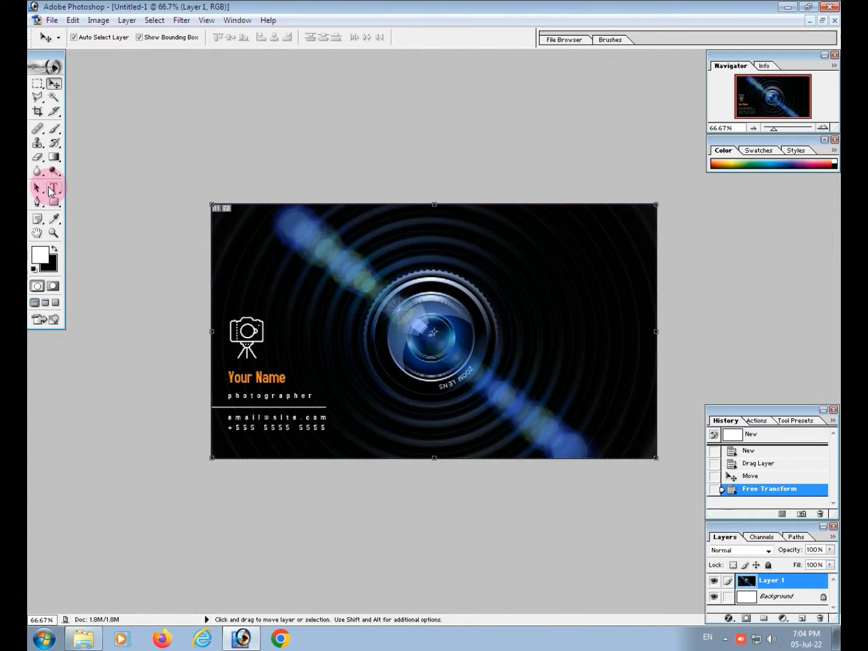
left_click(37, 157)
left_click_drag(223, 321, 254, 323)
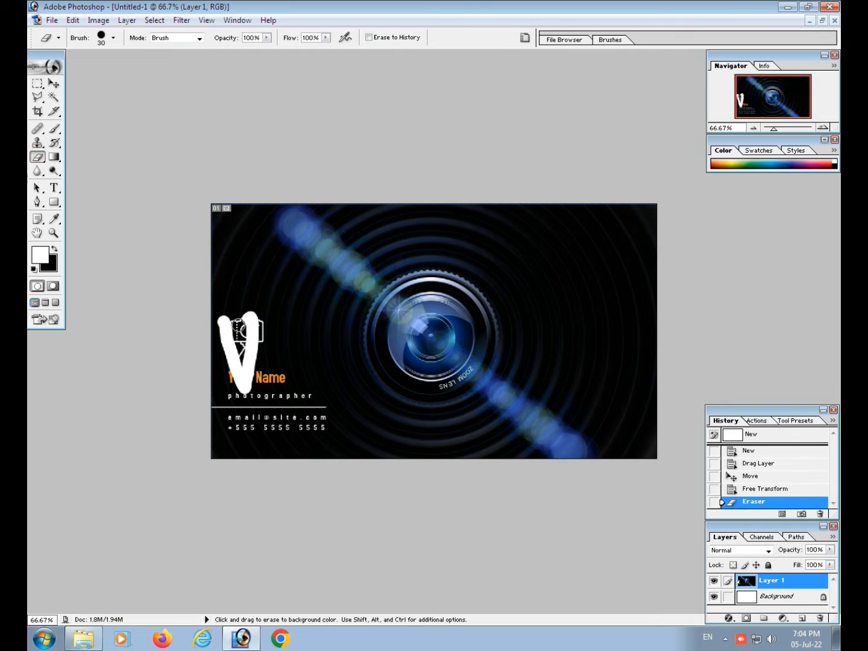
key("ctrl+z")
Paint over the template's camera icon, name and contact text with a soft black brush
left_click(54, 128)
left_click(56, 256)
key("bracketright")
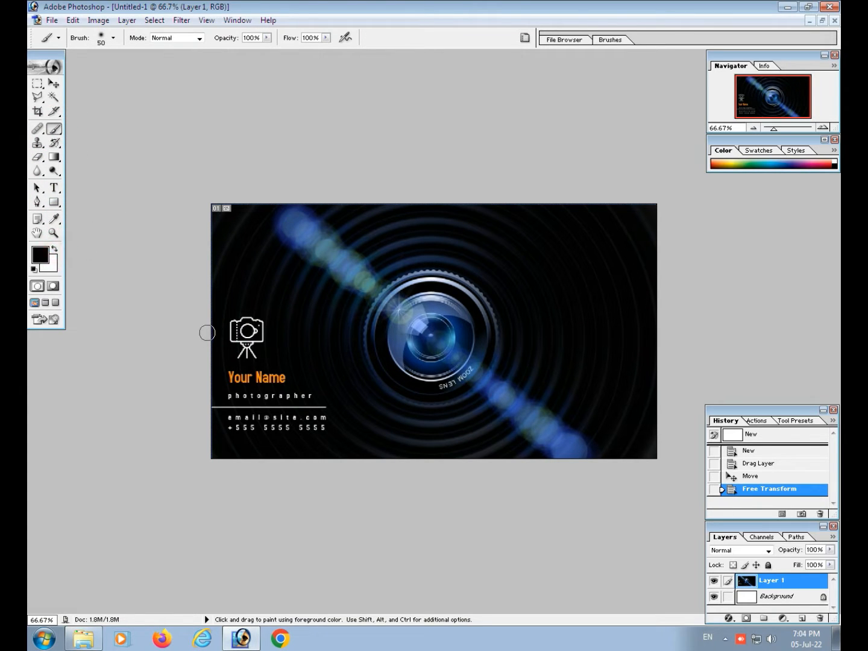
mouse_move(237, 320)
left_mouse_down()
mouse_move(246, 386)
mouse_move(231, 284)
mouse_move(237, 378)
mouse_move(217, 352)
mouse_move(209, 393)
mouse_move(275, 395)
mouse_move(294, 425)
mouse_move(323, 436)
mouse_move(305, 407)
mouse_move(296, 418)
mouse_move(263, 358)
left_mouse_up()
left_click_drag(276, 399, 273, 411)
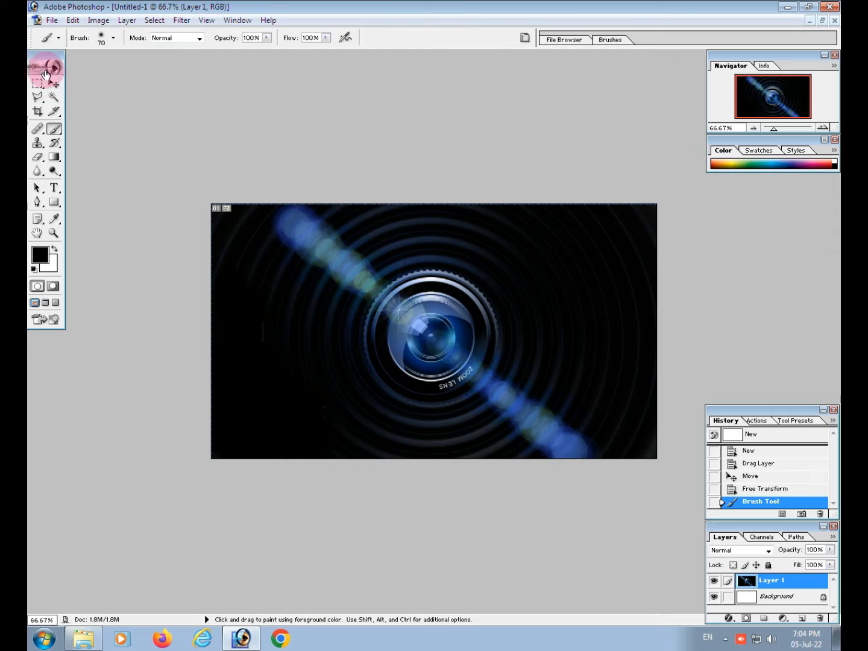
left_click(54, 83)
mouse_move(399, 324)
left_mouse_down()
mouse_move(481, 315)
mouse_move(401, 323)
left_mouse_up()
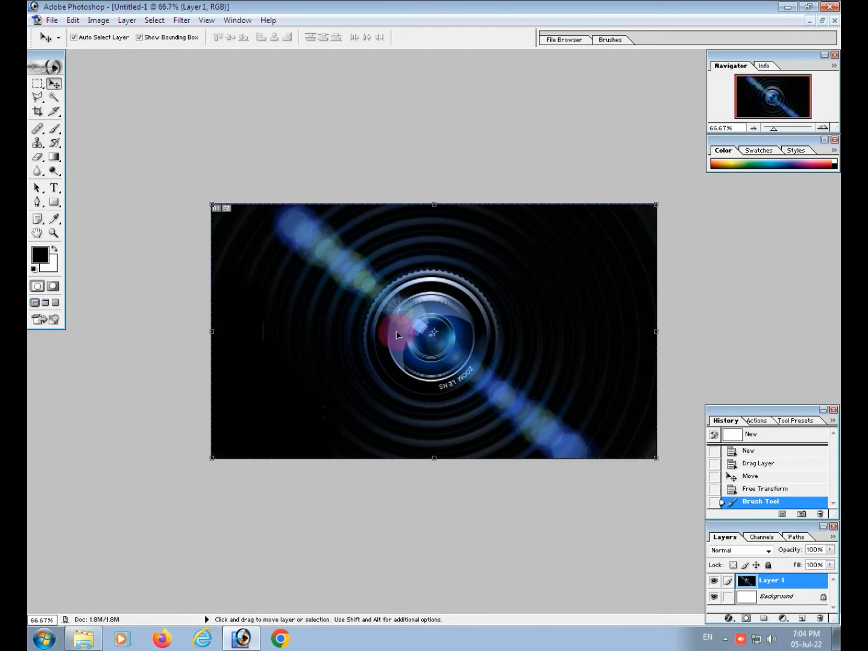
Restore the card's window, minimise the template image and open the Sony camcorder picture from Downloads
left_click(822, 20)
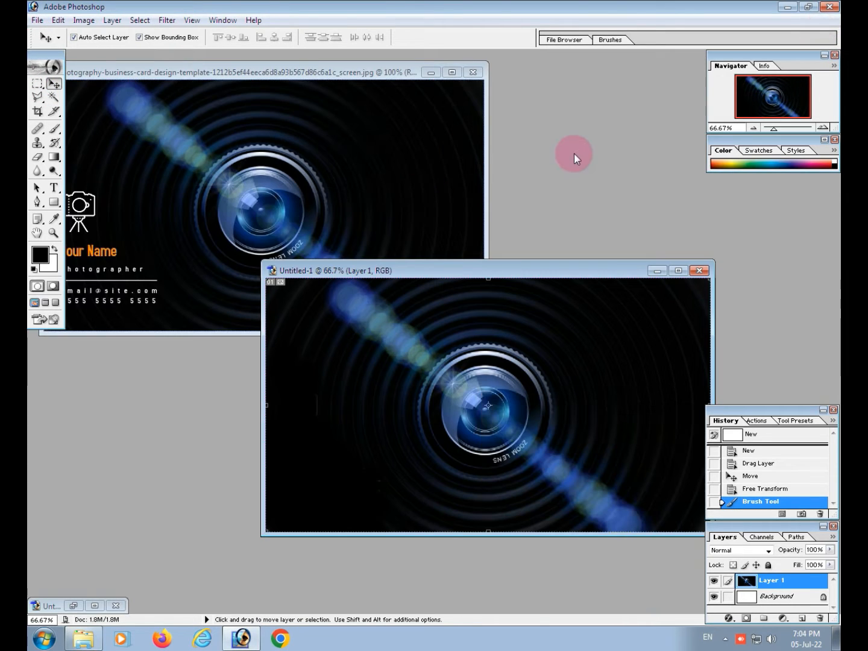
left_click(437, 73)
double_click(457, 133)
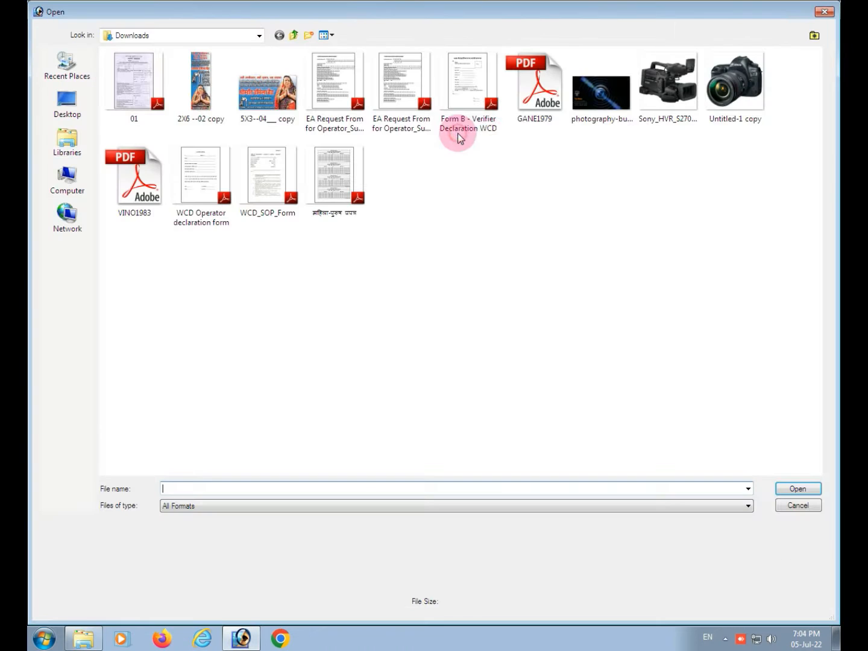
left_click(670, 91)
double_click(671, 92)
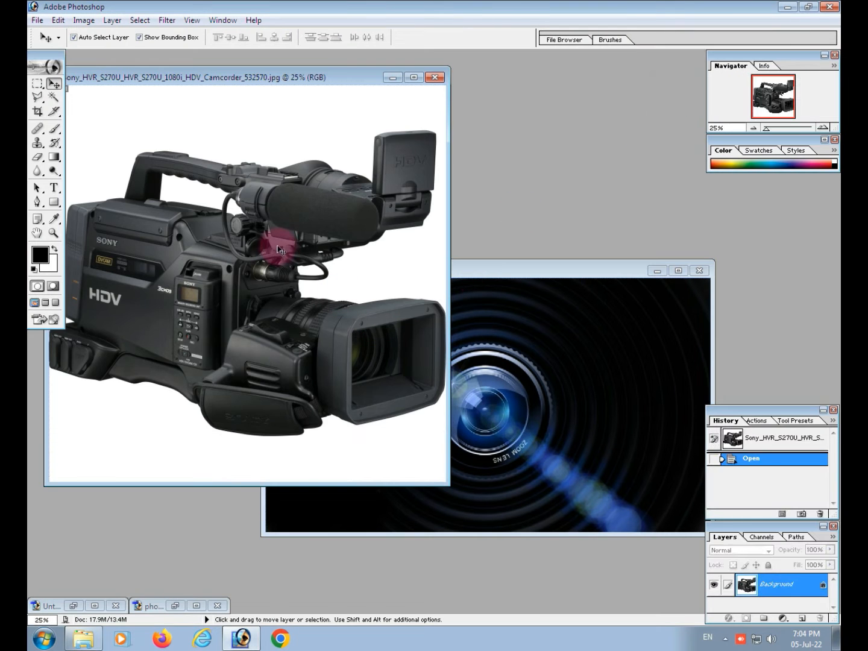
Cut out the camcorder by selecting its white surroundings with the Magic Wand, unlocking the background layer and deleting the selected areas
left_click(55, 97)
left_click(80, 102)
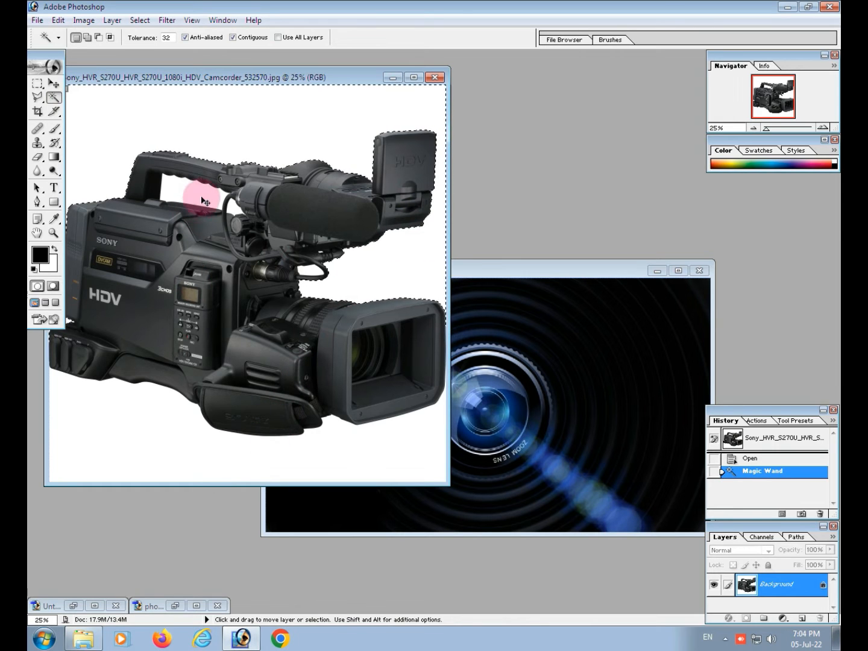
key("shift")
left_click(183, 199, "shift")
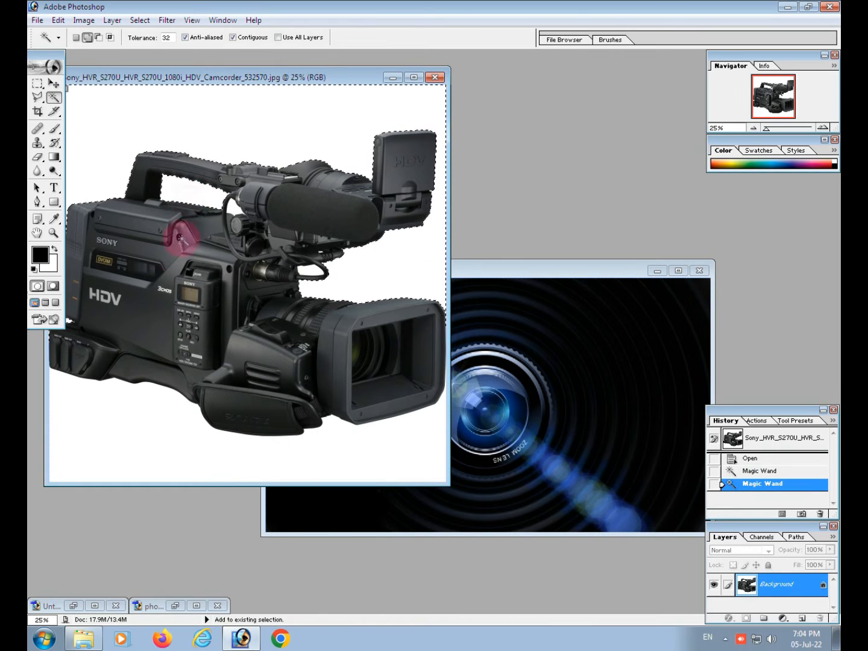
left_click(161, 416, "shift")
key("Delete")
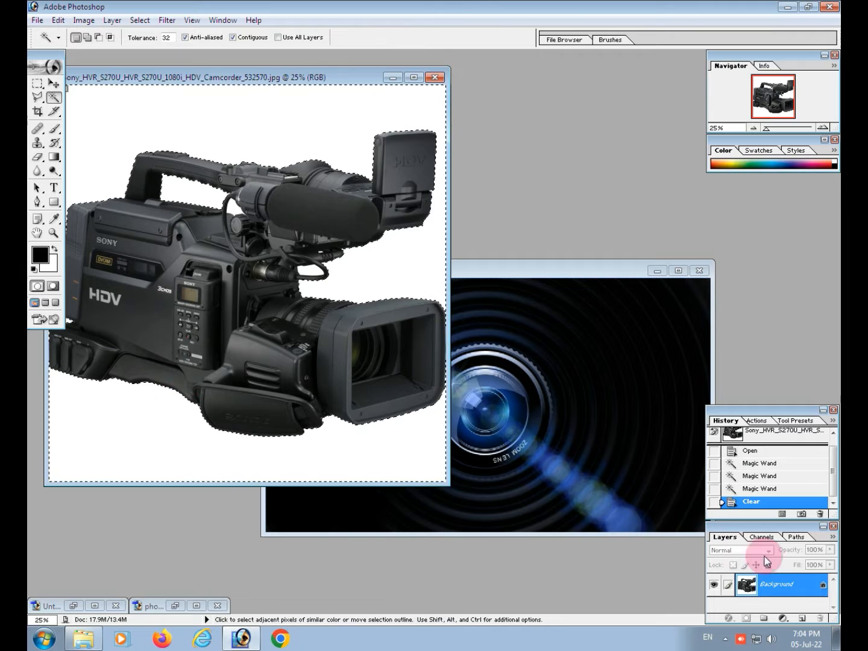
double_click(790, 583)
key("Return")
key("Delete")
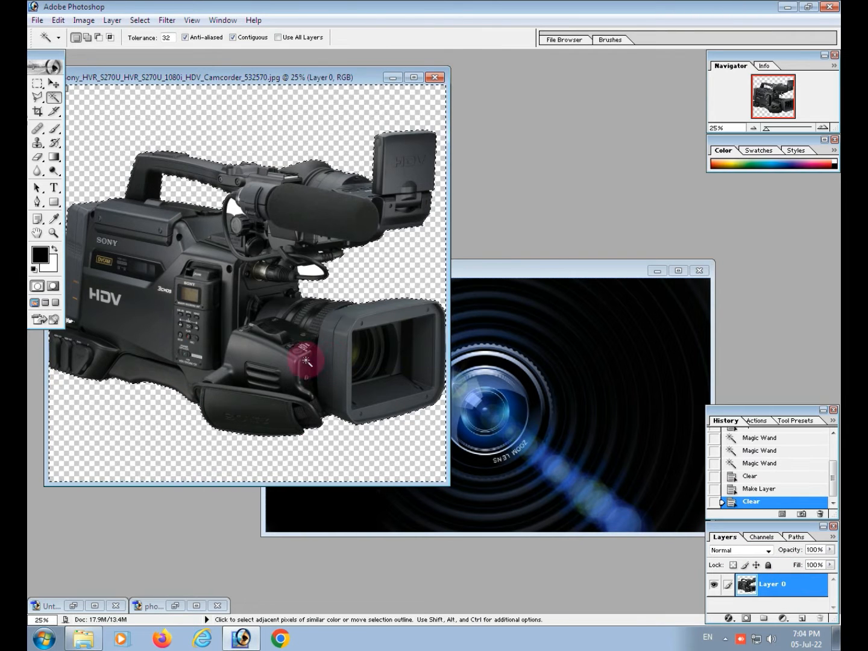
key("ctrl+d")
Copy the cut-out camcorder into the Untitled-1 card document and maximise that document's window
left_click(53, 84)
left_click_drag(259, 270, 572, 342)
left_click(680, 271)
Scale the camcorder layer to about 11% width and 10% height and place it in the card's upper-left corner
key("ctrl+minus")
key("ctrl+minus")
key("ctrl+minus")
key("ctrl+minus")
key("ctrl+minus")
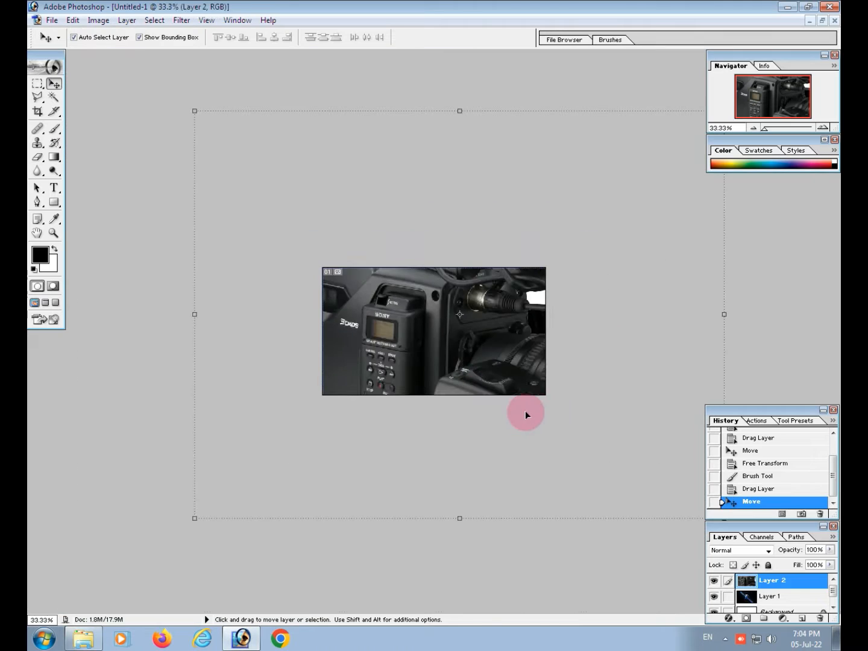
left_click_drag(545, 402, 437, 331)
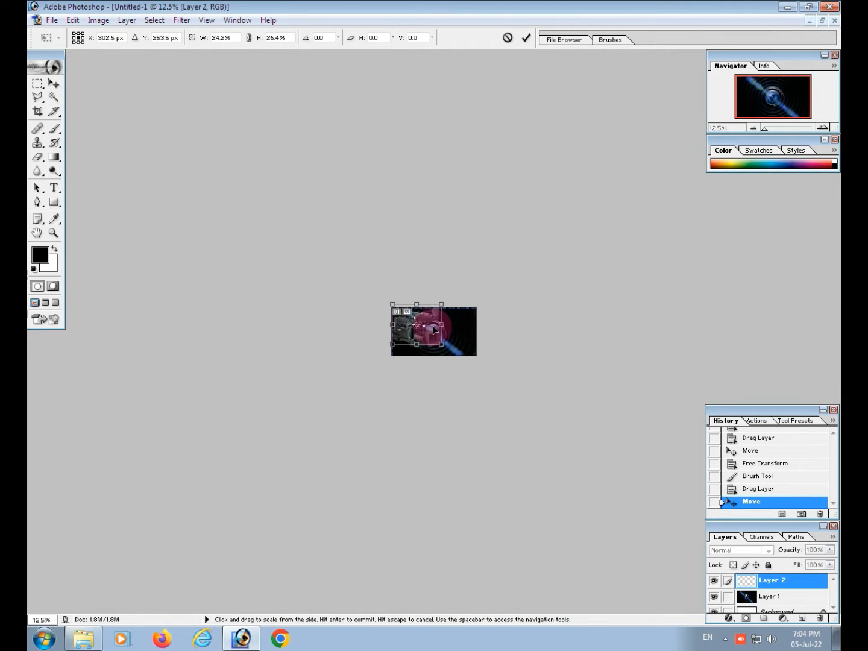
key("ctrl+plus")
key("ctrl+plus")
key("ctrl+plus")
key("ctrl+plus")
left_click_drag(472, 368, 452, 369)
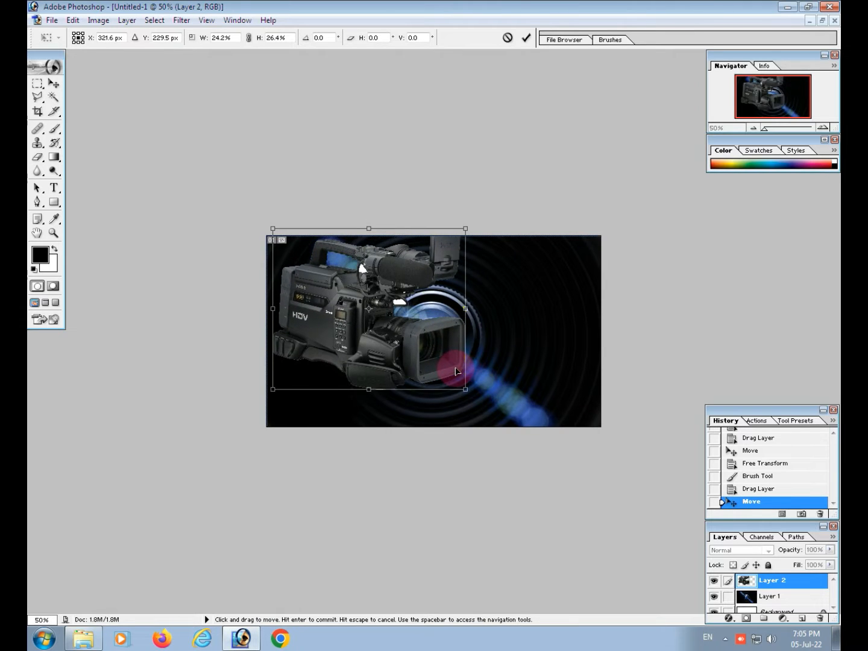
key("ctrl+plus")
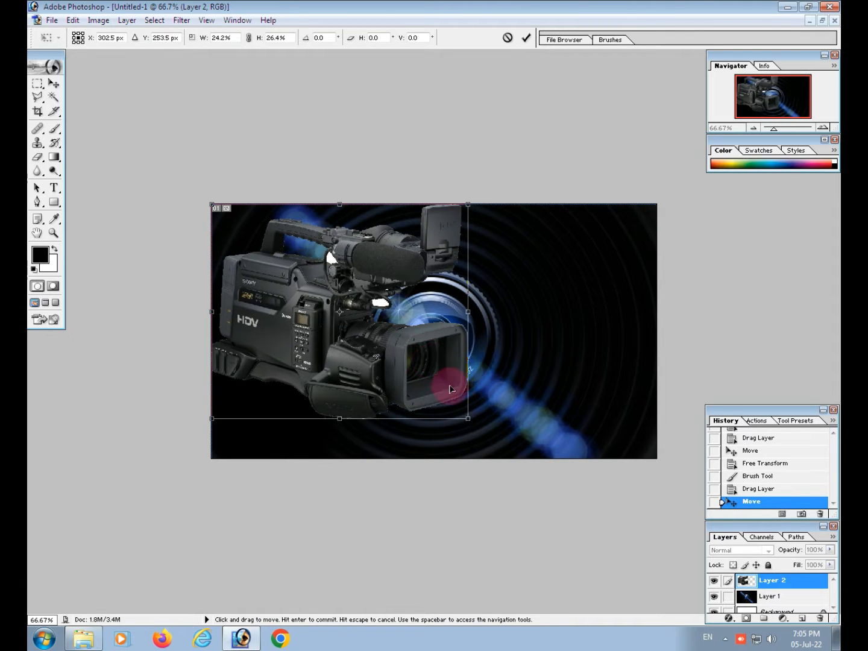
left_click_drag(468, 422, 317, 274)
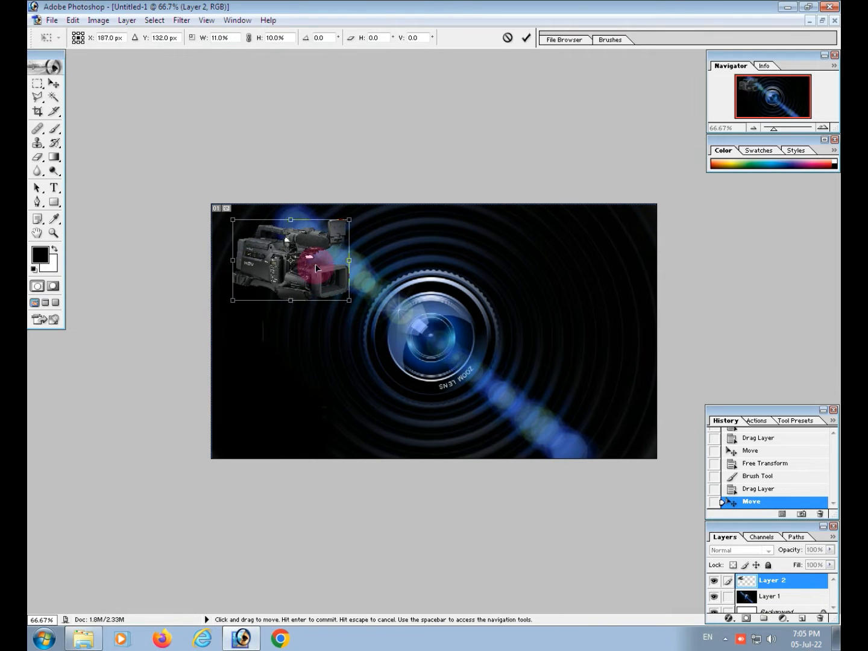
key("Return")
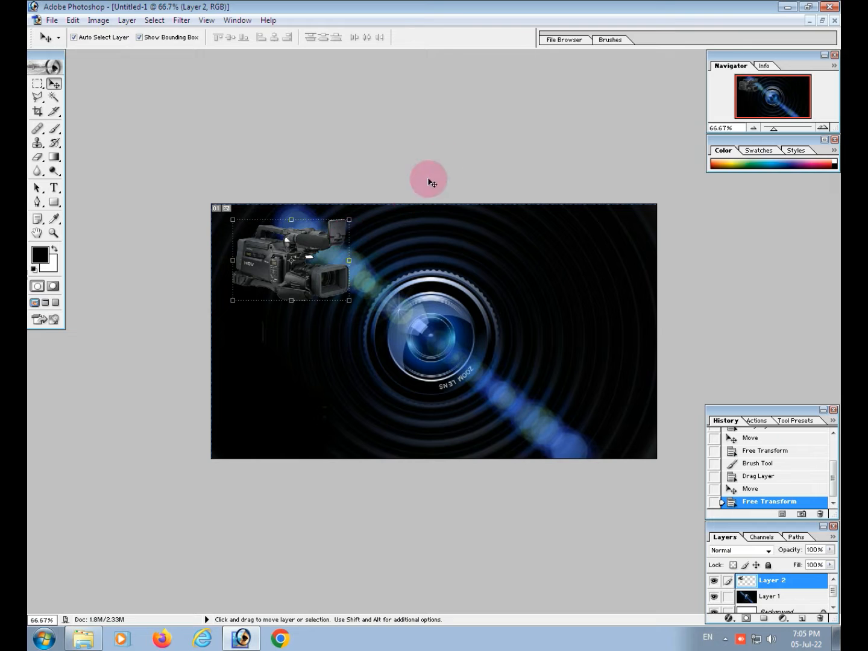
Restore the card's window and open the Canon camera picture "Untitled-1 copy" from Downloads
left_click(822, 19)
key("ctrl+o")
double_click(733, 81)
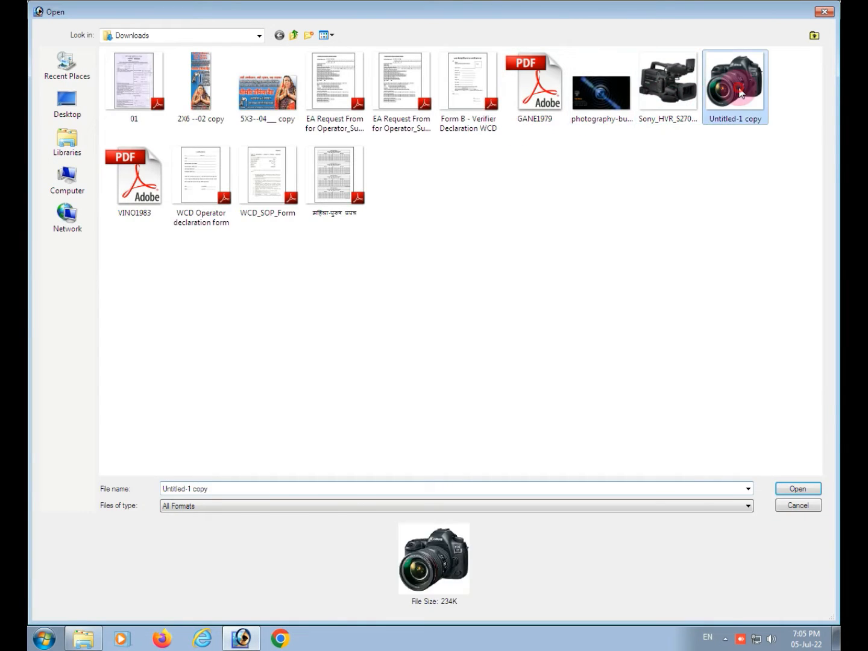
Remove the white background around the Canon camera using a Magic Wand selection on an unlocked layer
left_click(54, 97)
left_click(100, 117)
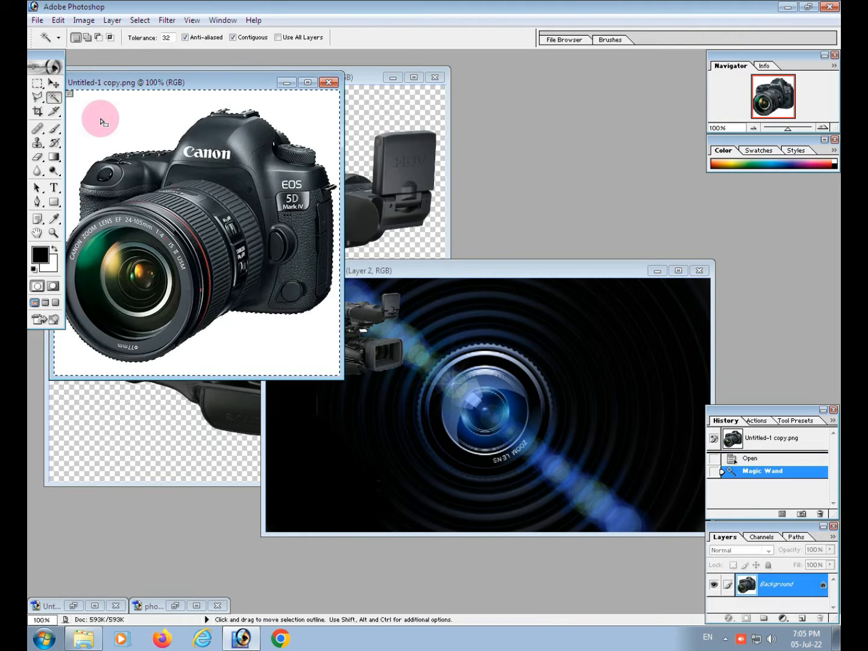
double_click(748, 583)
key("Return")
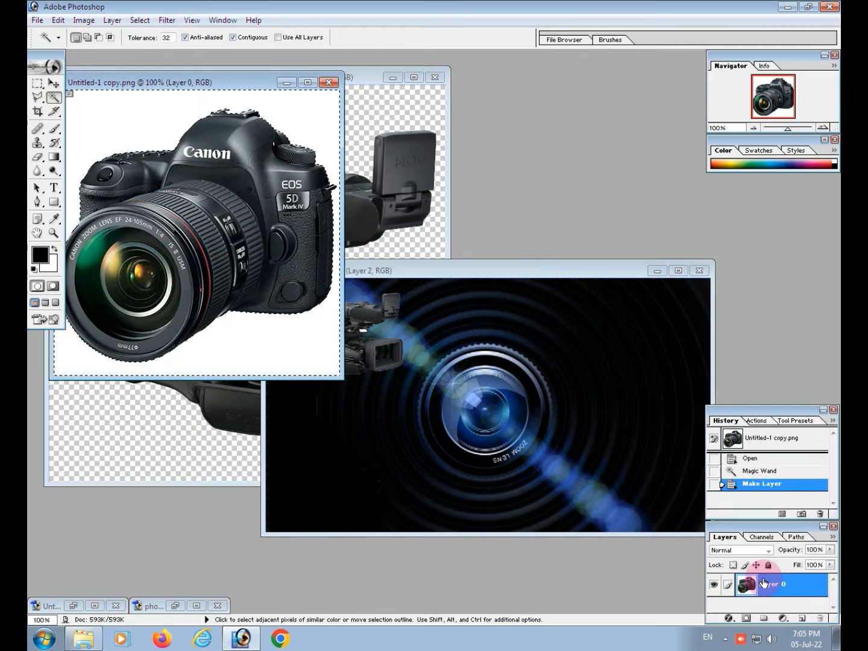
key("Delete")
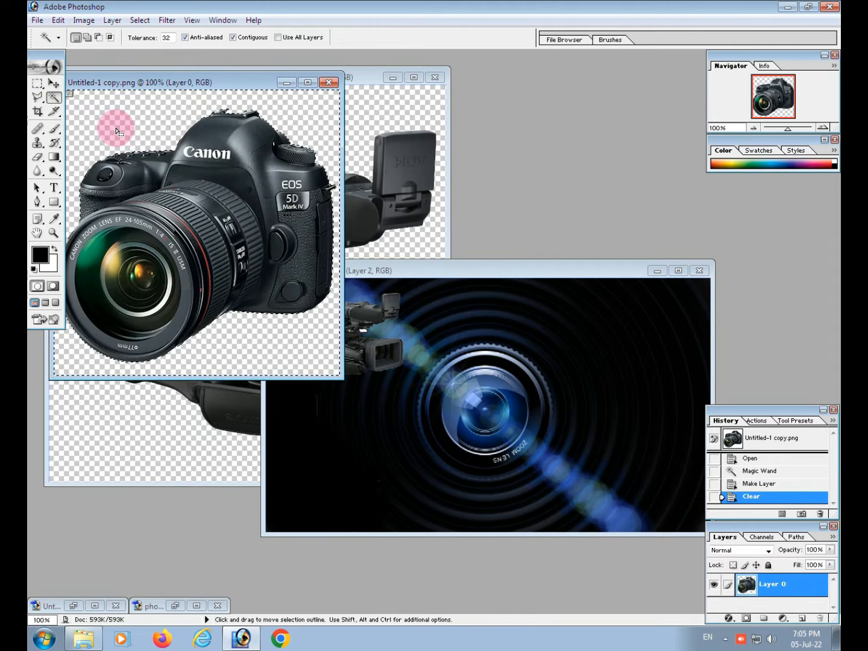
key("ctrl+d")
Copy the cut-out Canon camera into the card document, over the right half of the lens
left_click(54, 82)
left_click_drag(146, 207, 507, 340)
left_click_drag(572, 373, 562, 369)
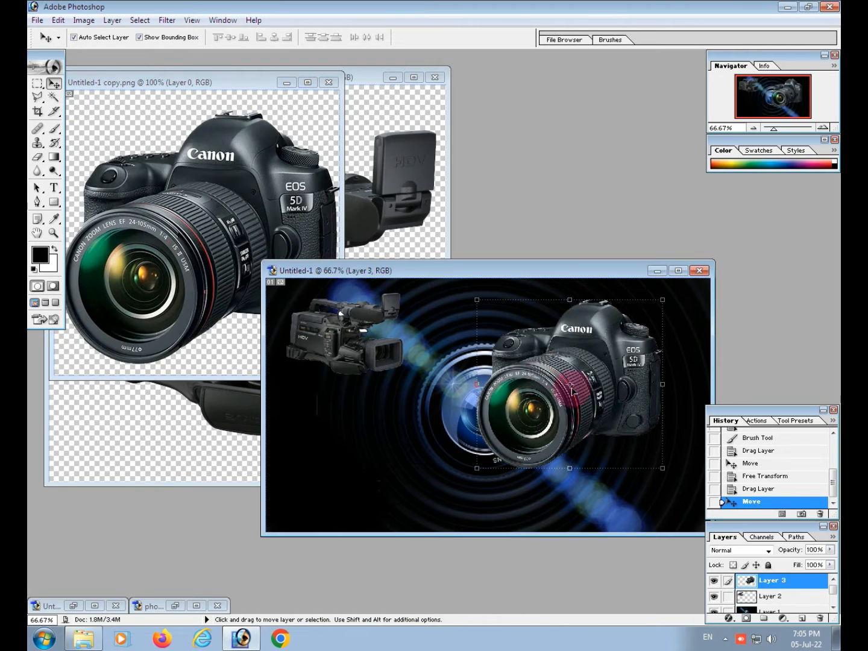
Shrink the Canon camera layer and move it into the card's upper-right corner
left_click_drag(664, 469, 605, 410)
key("Return")
left_click_drag(564, 348, 656, 342)
left_click_drag(689, 400, 677, 384)
key("Return")
left_click_drag(622, 351, 643, 353)
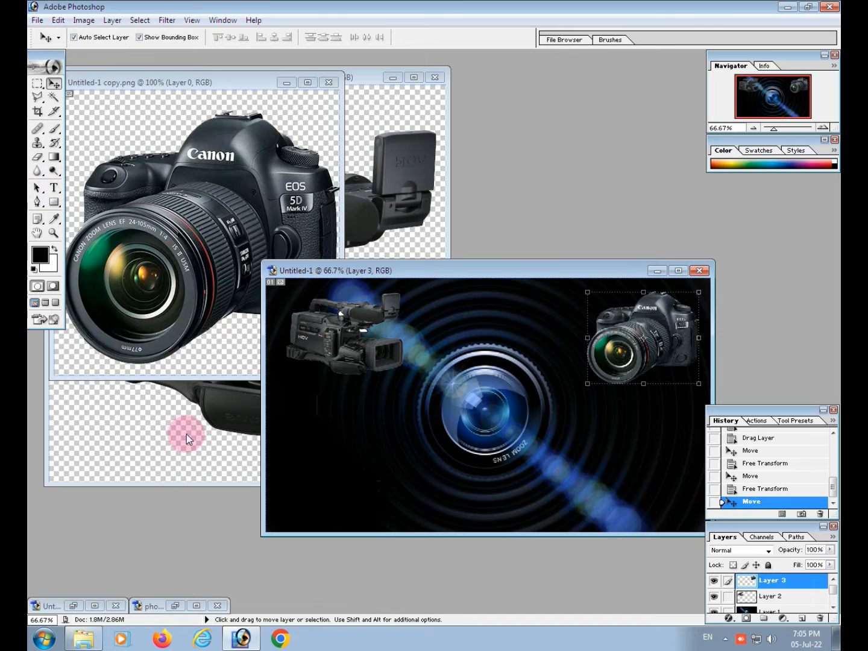
Copy the photography studio logo from Untitled-3.psd into the card and scale it down to fit between the two cameras
left_click(85, 605)
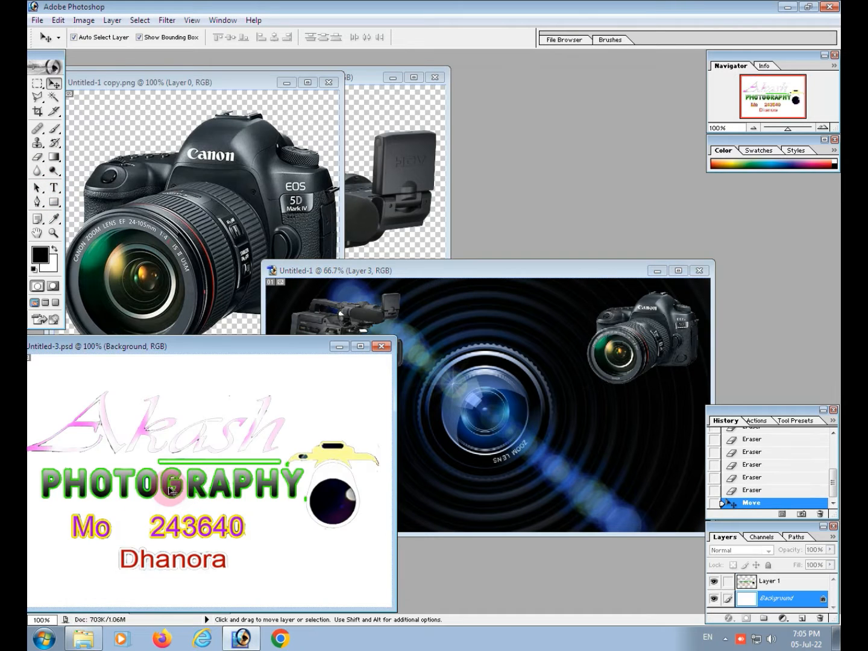
left_click(172, 488)
left_click_drag(172, 487, 481, 358)
left_click_drag(621, 413, 556, 338)
key("Return")
Minimise the logo, Canon camera and camcorder source windows, leaving only the card document open on the workspace
left_click(144, 418)
left_click(342, 349)
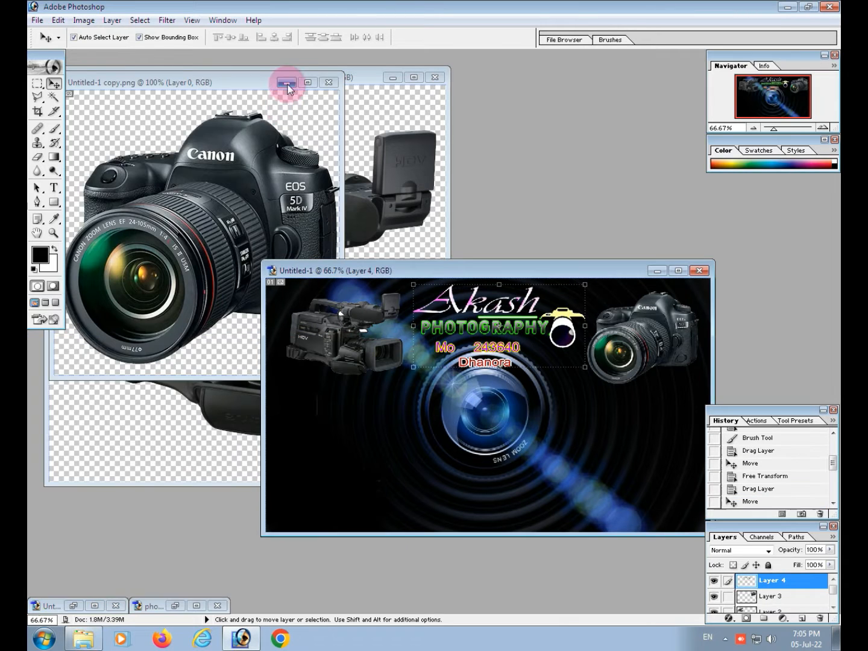
left_click(288, 84)
left_click(382, 82)
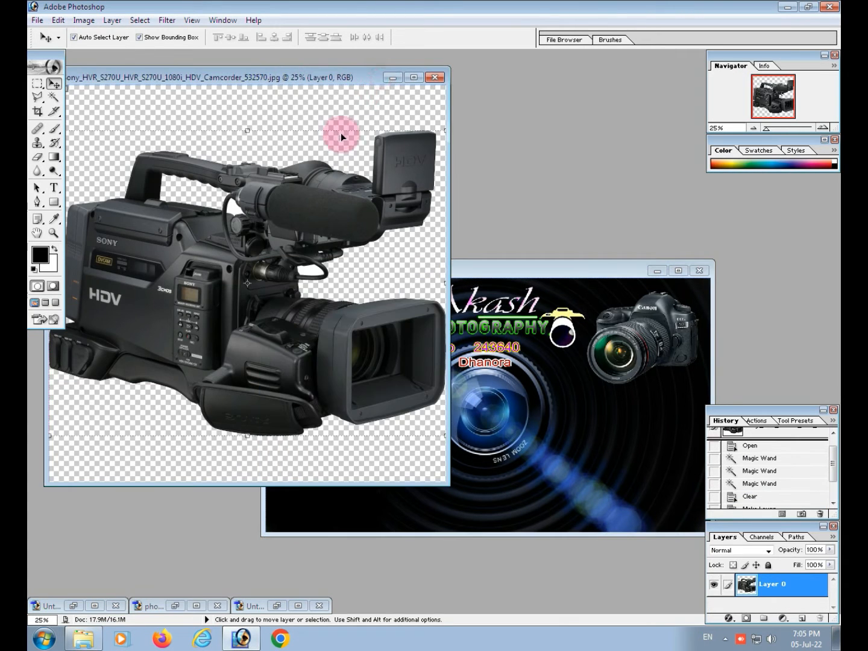
left_click(393, 79)
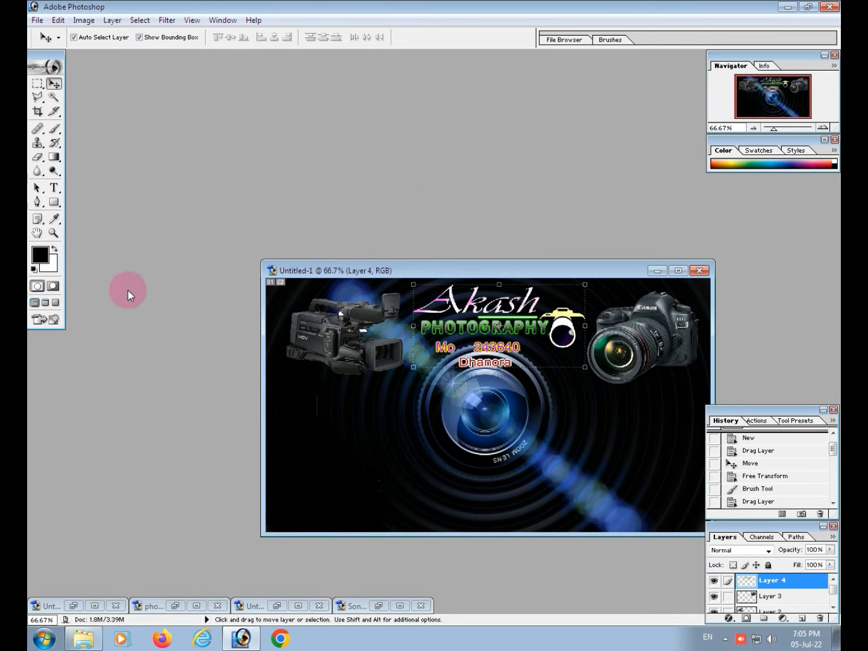
Start a white text block below the camcorder with the line "ARJENT PASSPORT PHOTO"
left_click(53, 186)
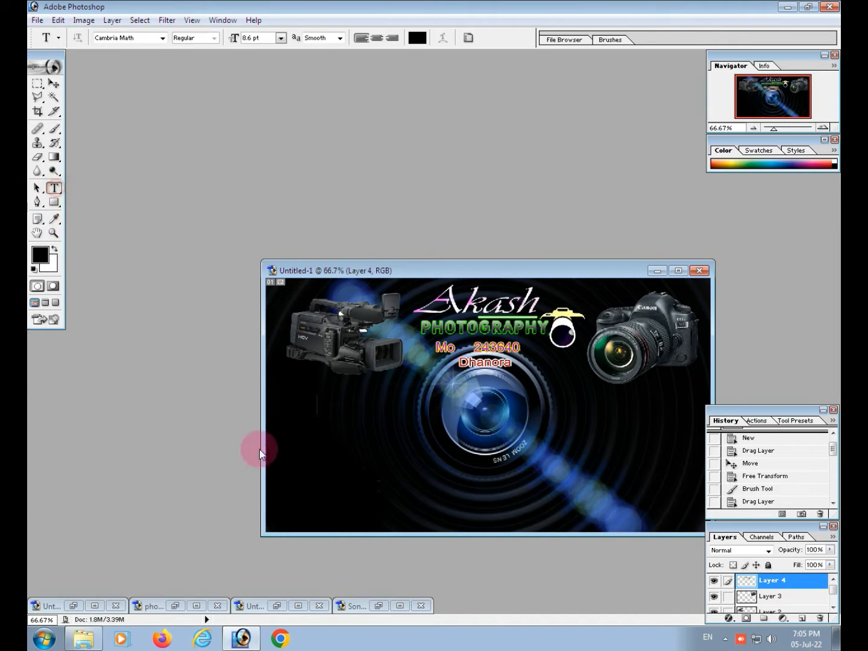
left_click(303, 423)
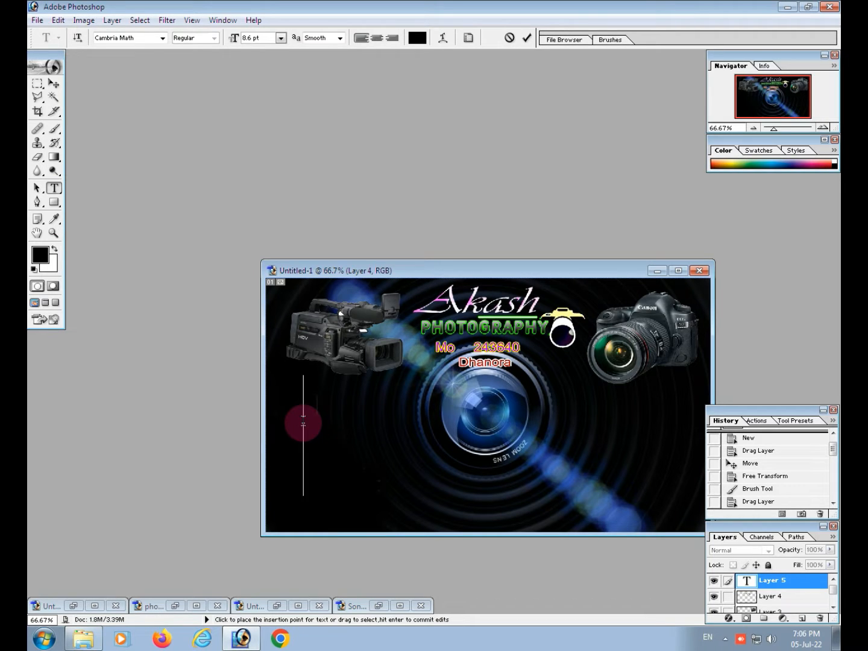
left_click(54, 249)
type("A")
key("BackSpace")
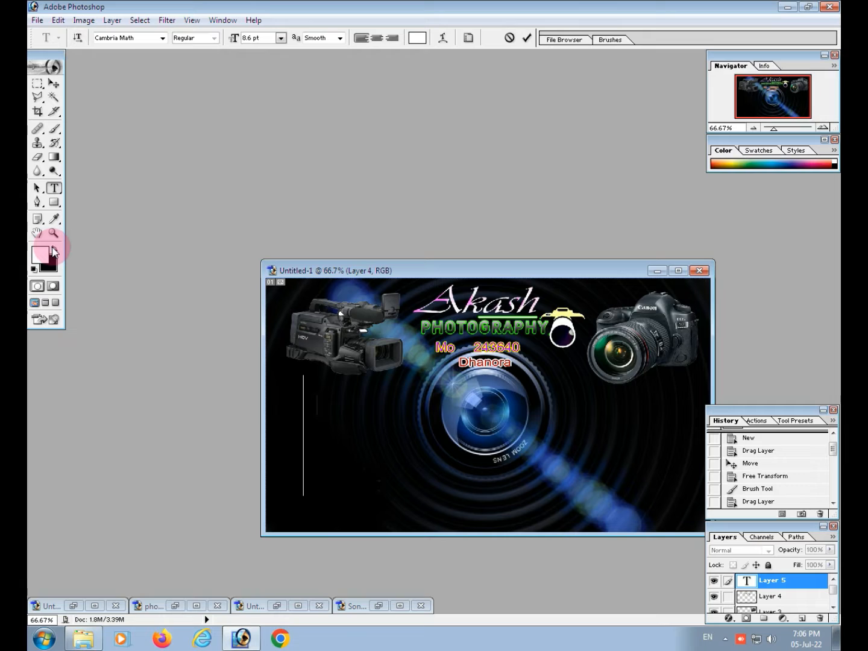
type("AR")
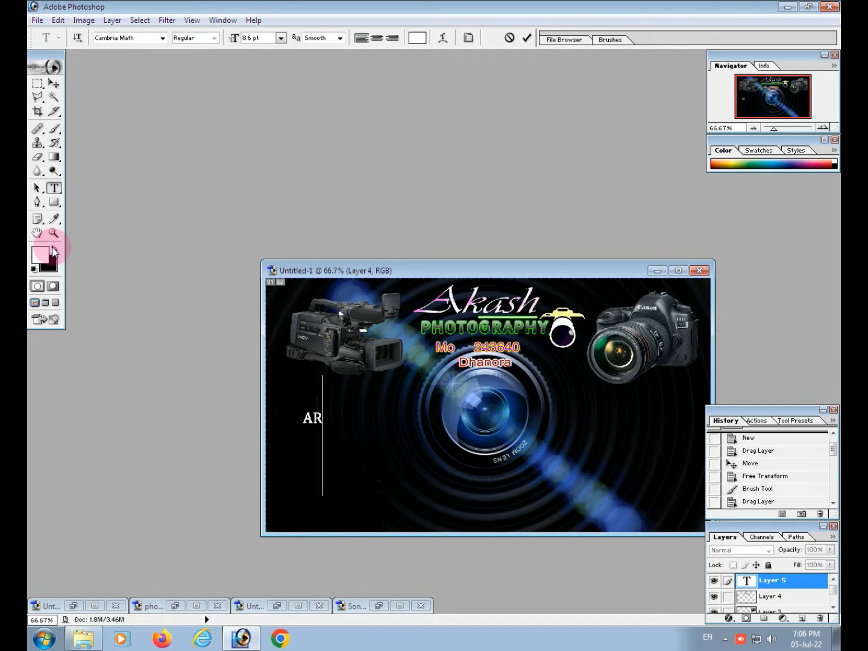
type("JEN")
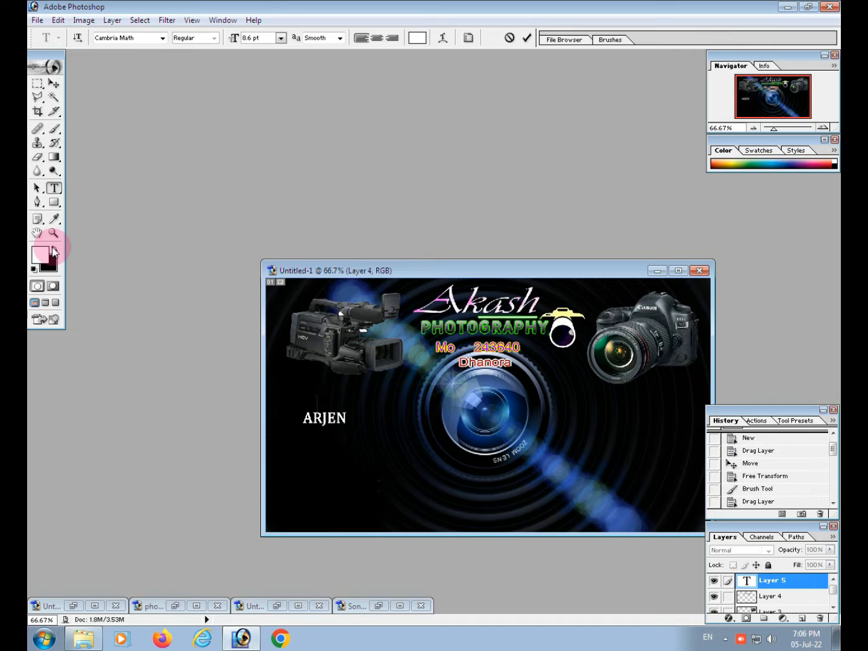
type("T PASSPO")
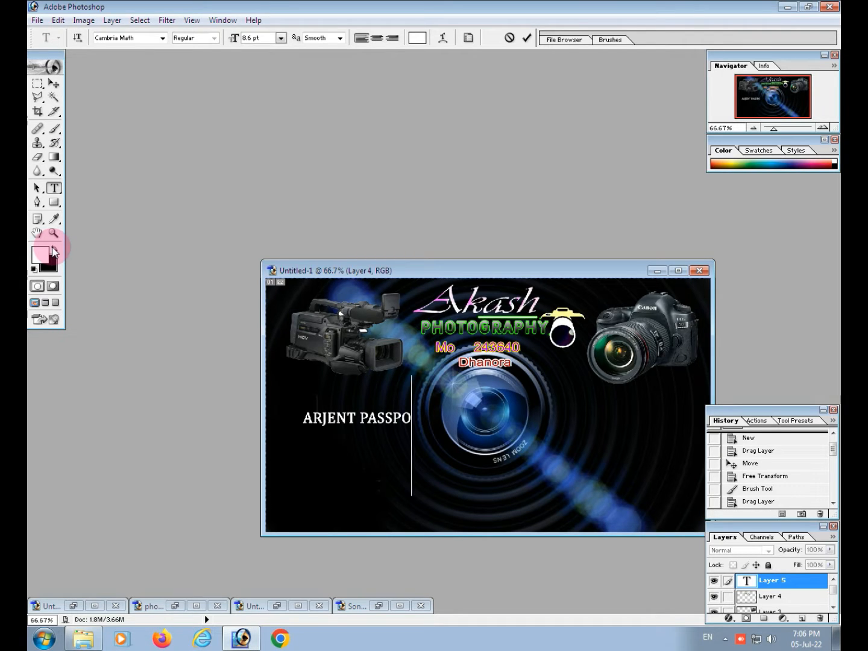
type("RT PHOTO")
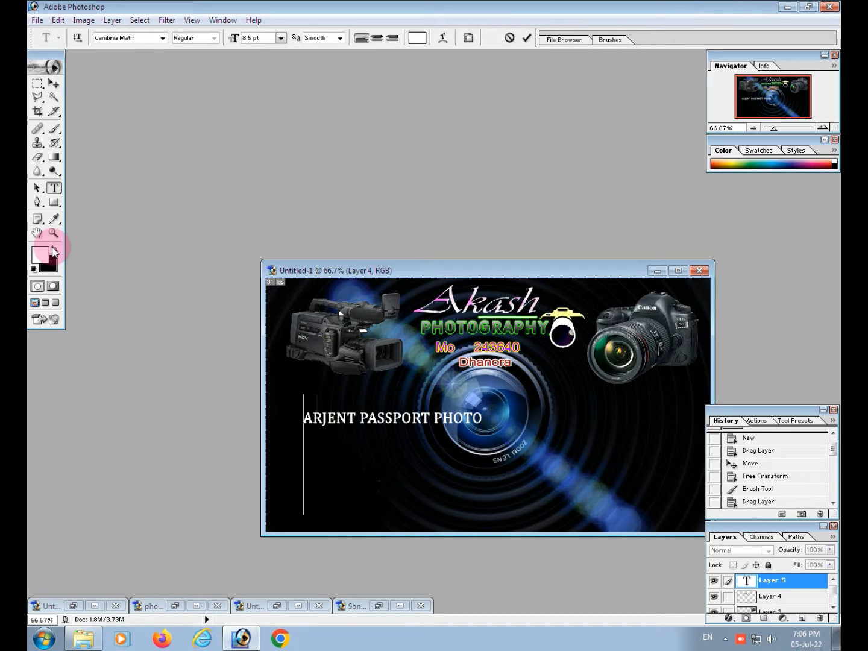
Add the lines "FLEX DESIGN", "BANNER DEISGN" and "POMPLET", and move the text block toward the card's lower-left corner
type("FLEX DESIG")
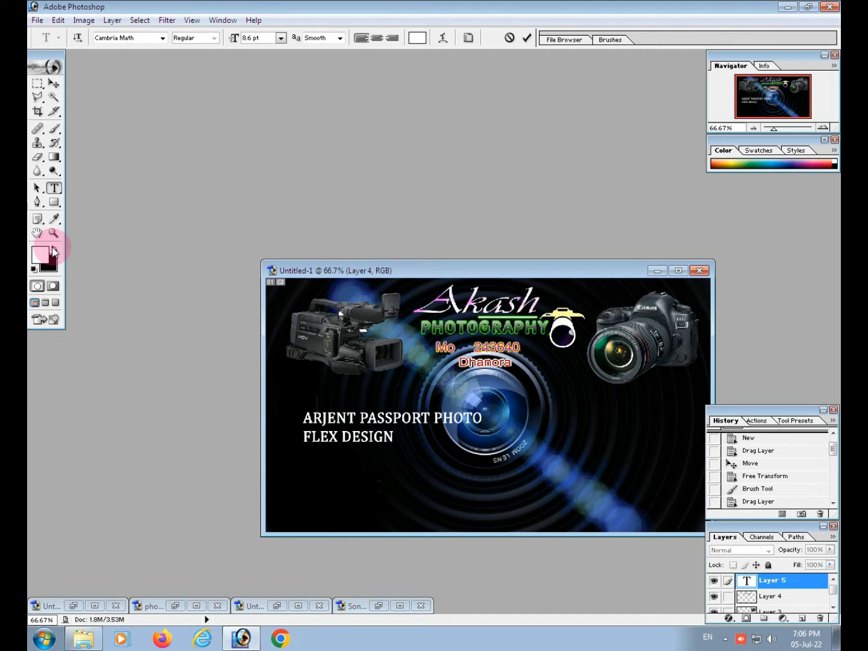
type("N")
key("Return")
type("BANNER D")
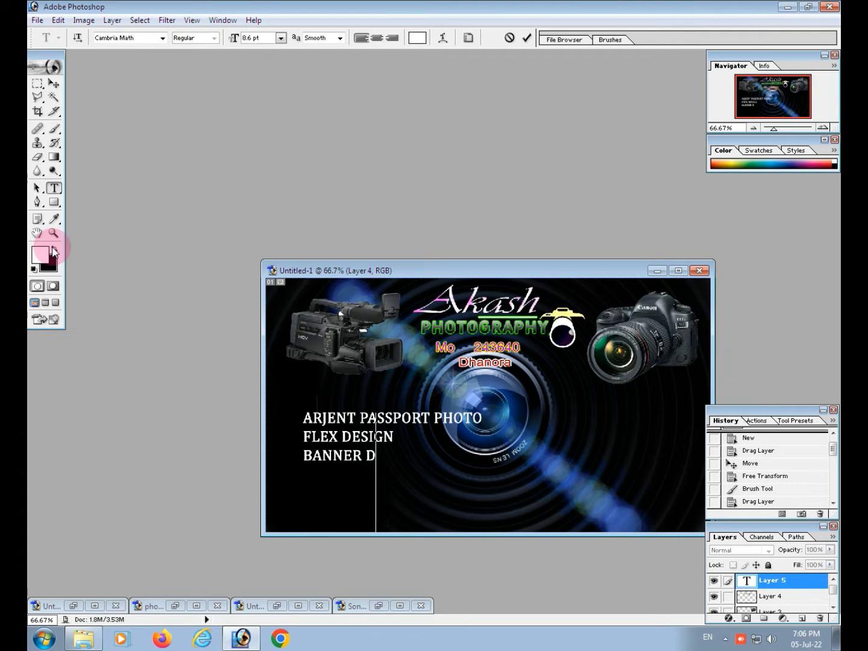
type("EISGN ")
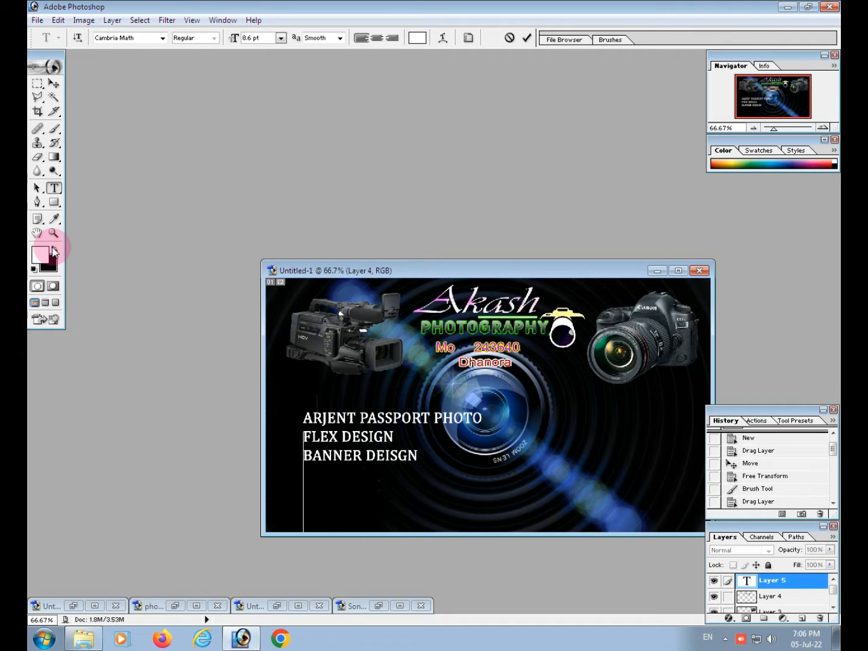
type("POMPLET")
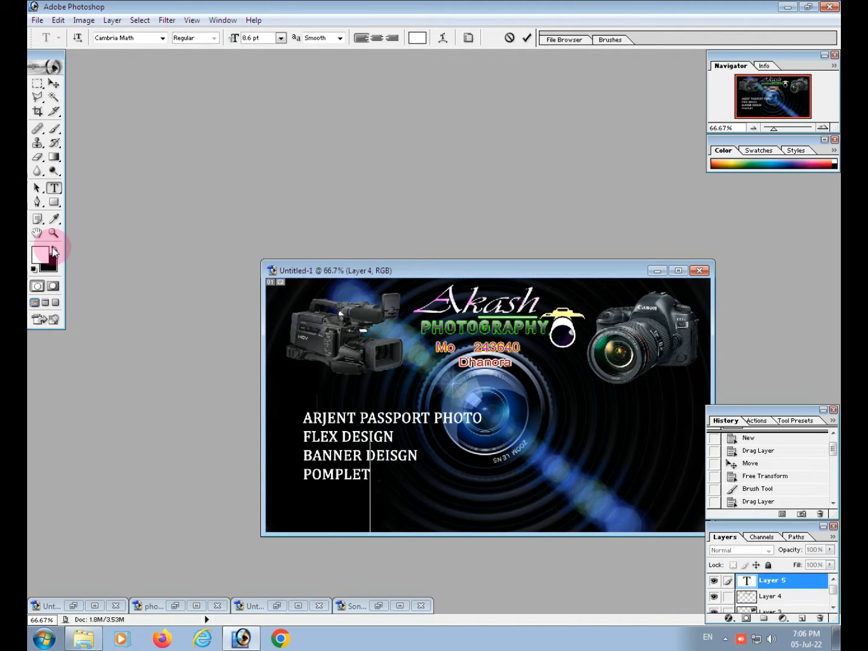
left_click(54, 84)
left_click_drag(372, 453, 349, 469)
Start a second text block below the logo with the line "OUTDOOR PHOTOGRAPHY"
left_click(53, 188)
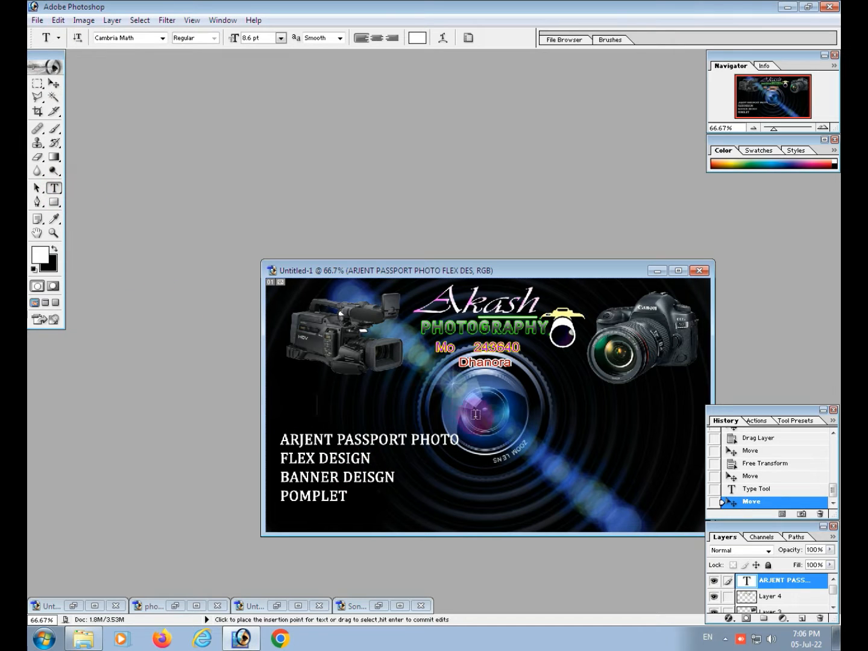
left_click(406, 392)
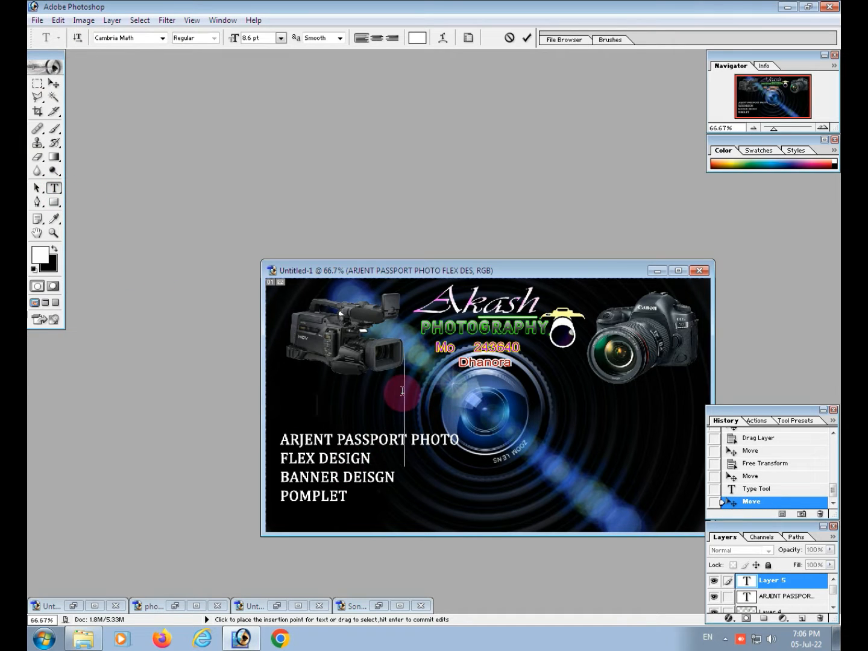
type("OUTDOOR")
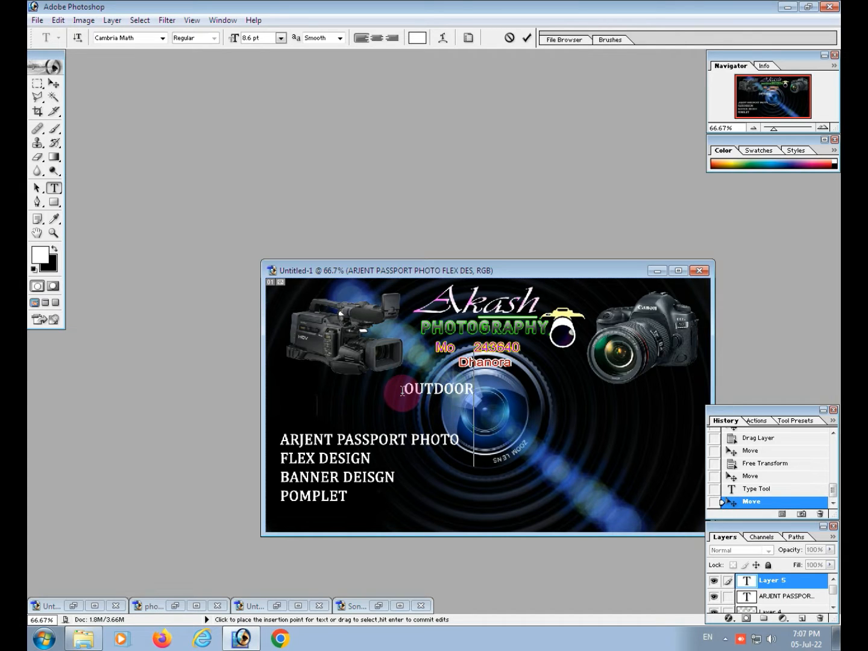
type(" PHOT")
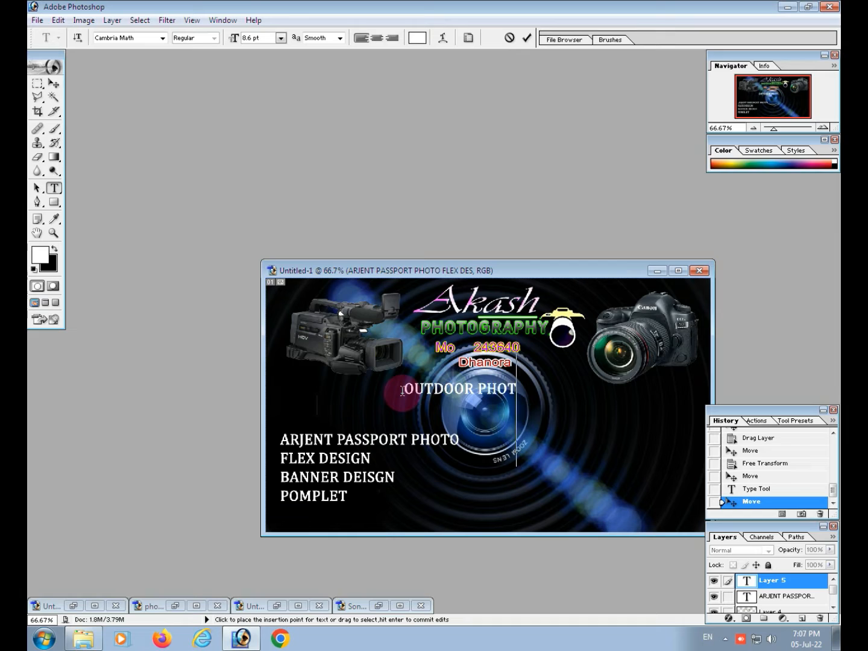
type("OGRA")
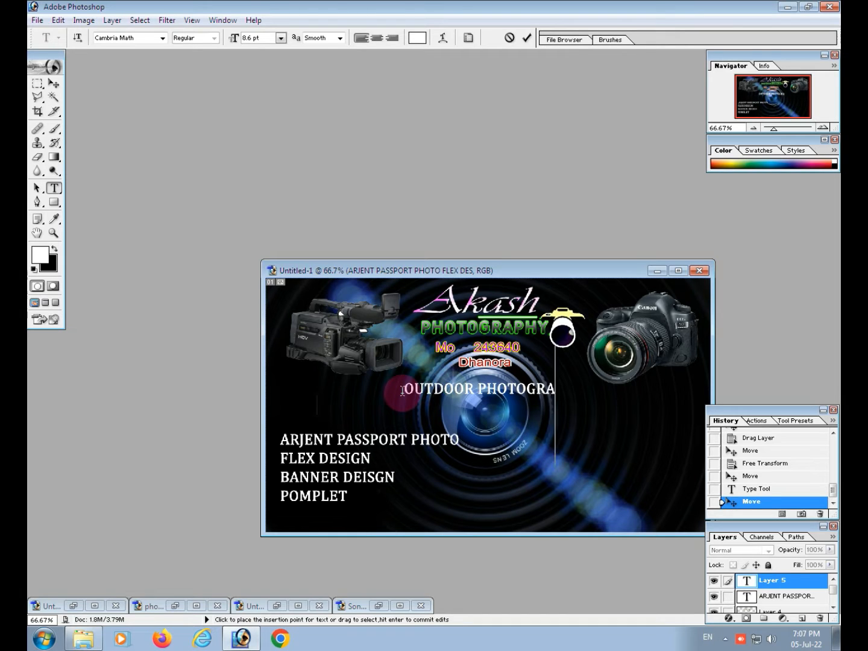
type("PHY")
left_click(402, 391)
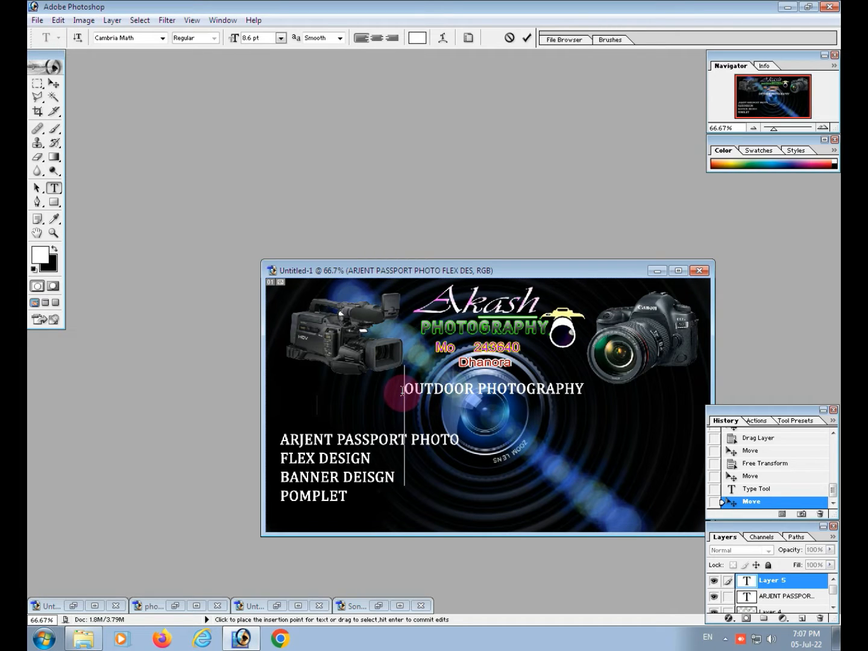
Add the lines "OFSET PRINTING", "BIRTHDAY ALBUM DEISGN" and "WEDDING PHOTOGRAPHY" to the second text block and commit it
type("OFSET P")
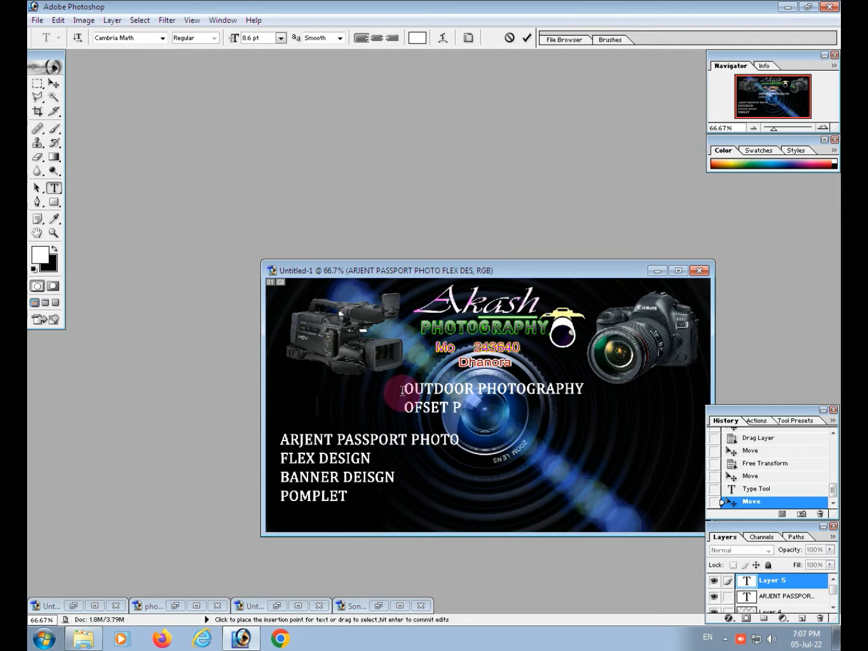
type("RINTING")
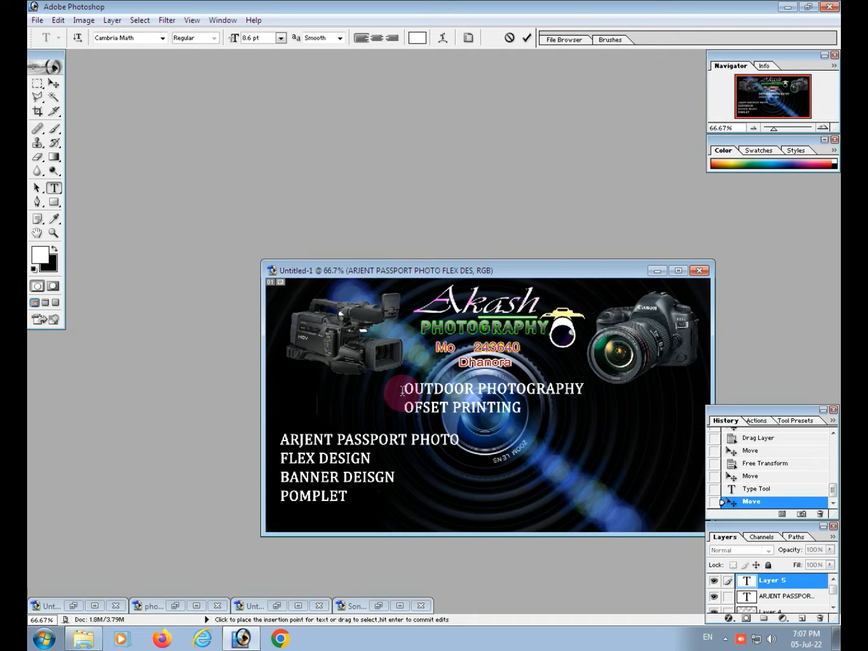
left_click(405, 391)
type("RTH")
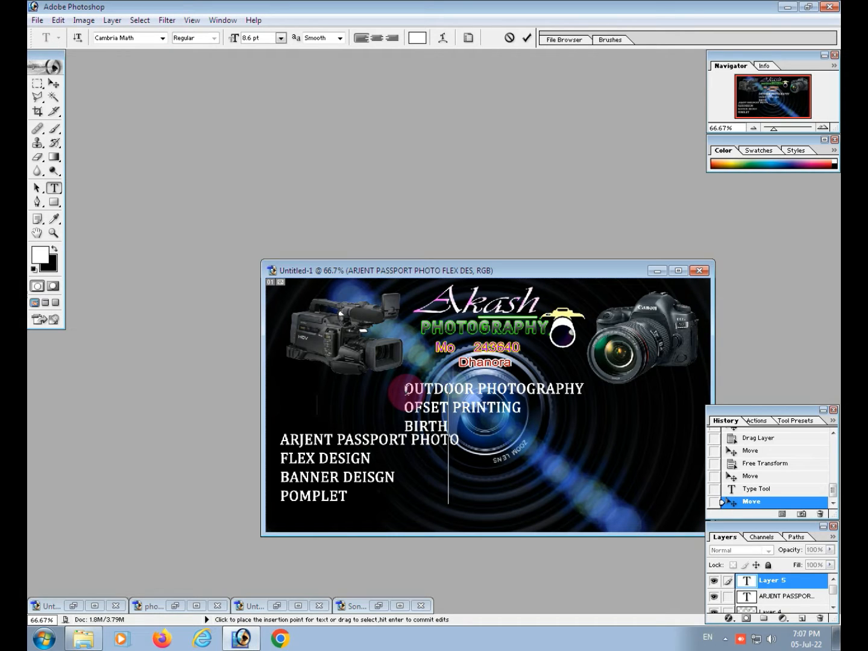
type("DAY ALBUM")
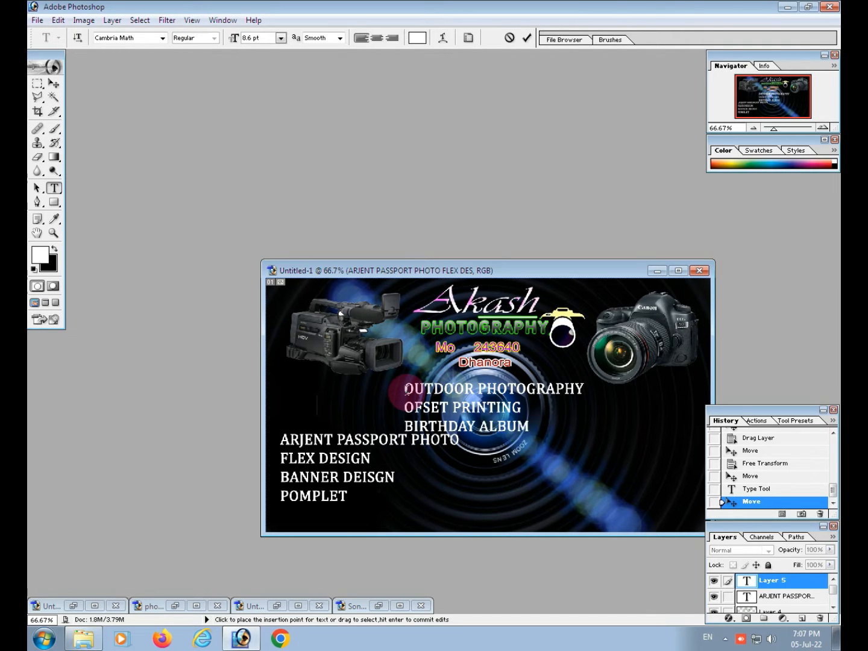
type(" DE")
type("ISHN")
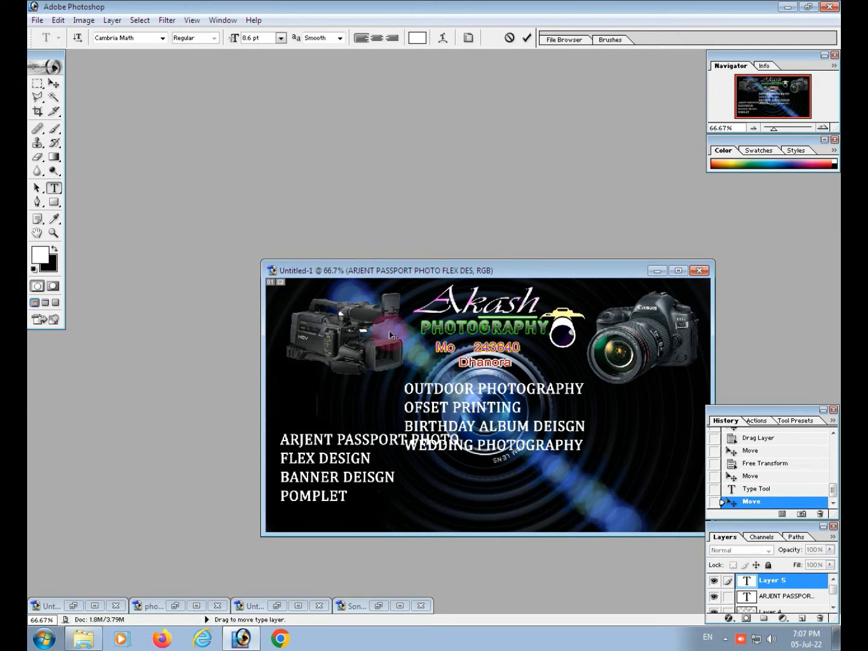
left_click(55, 84)
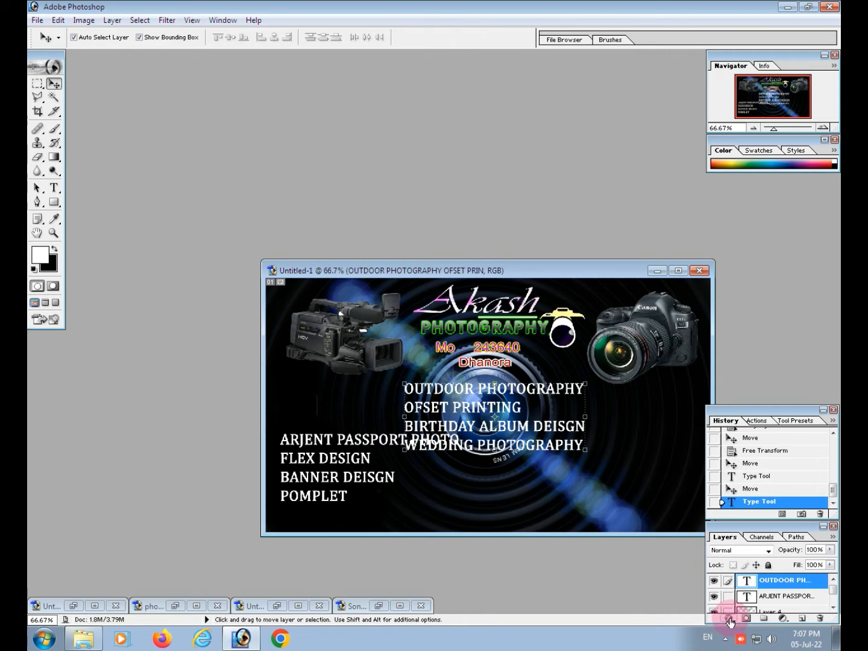
Apply a blue outside Stroke layer style to the OUTDOOR PHOTOGRAPHY text layer
left_click(730, 622)
left_click(739, 622)
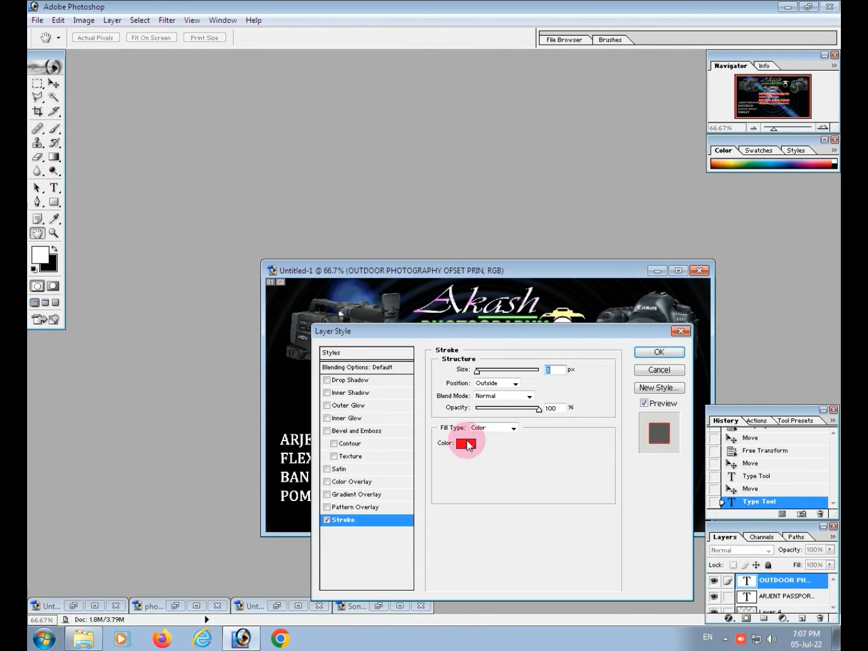
left_click(466, 445)
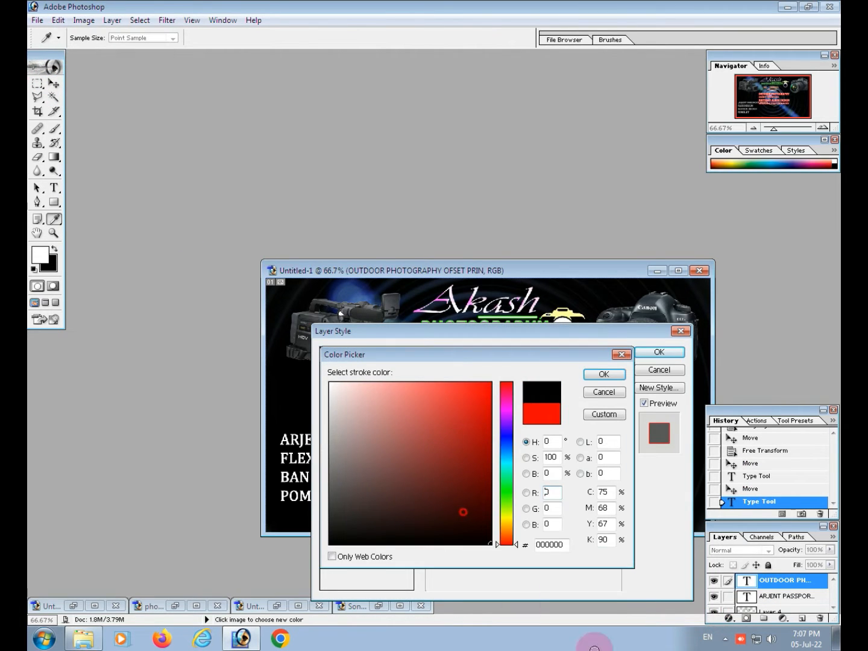
left_click(505, 442)
left_click_drag(470, 429, 518, 365)
left_click(603, 375)
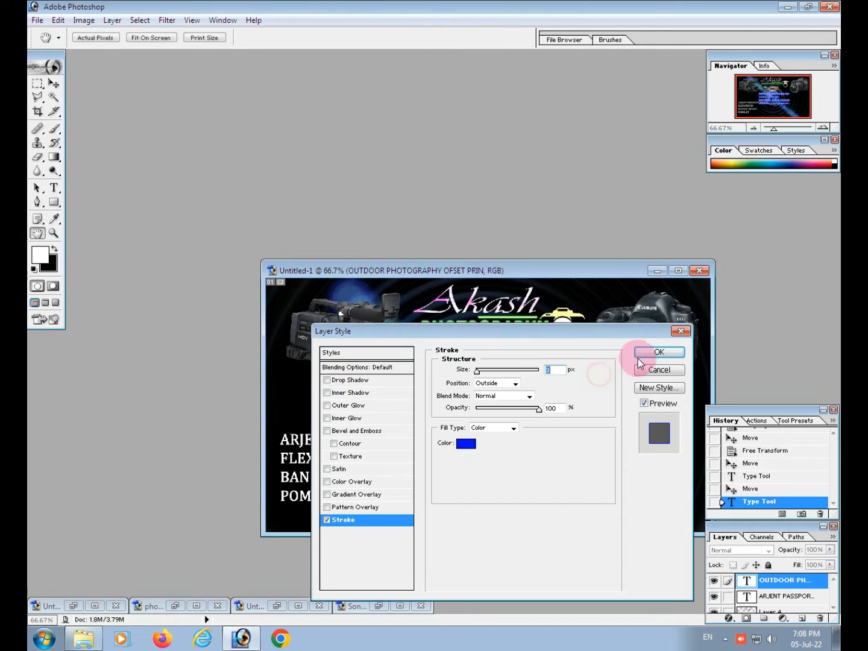
left_click(660, 352)
Move the OUTDOOR PHOTOGRAPHY text block to the card's lower-right corner and maximise the document window
left_click_drag(453, 412, 622, 475)
left_click(678, 272)
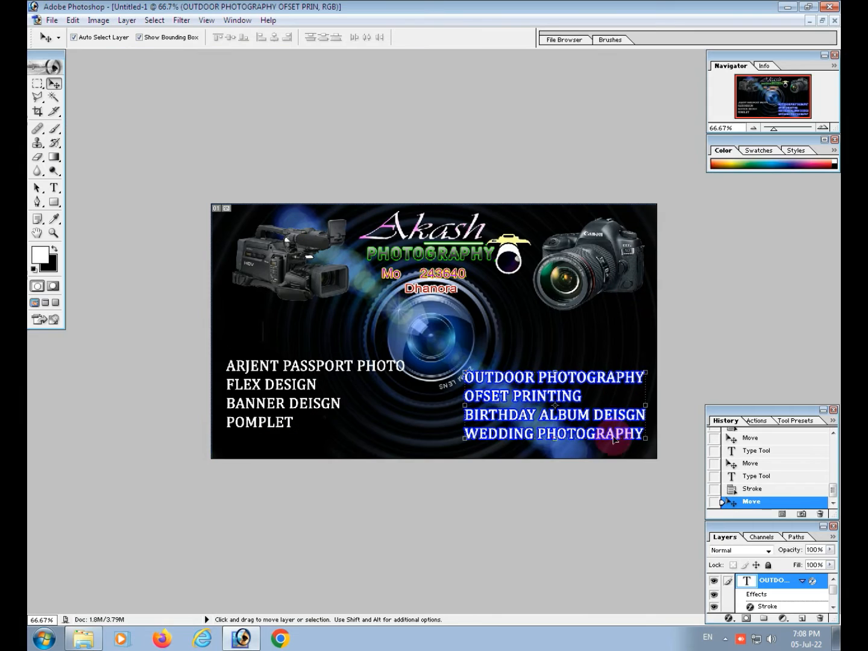
left_click_drag(594, 413, 595, 405)
Apply a blue (1200FF) outside Stroke to the ARJENT PASSPORT PHOTO text layer and move the block down slightly
left_click(305, 378)
right_click(271, 387)
right_click(260, 412)
right_click(250, 405)
right_click(254, 384)
right_click(243, 406)
right_click(247, 404)
right_click(248, 404)
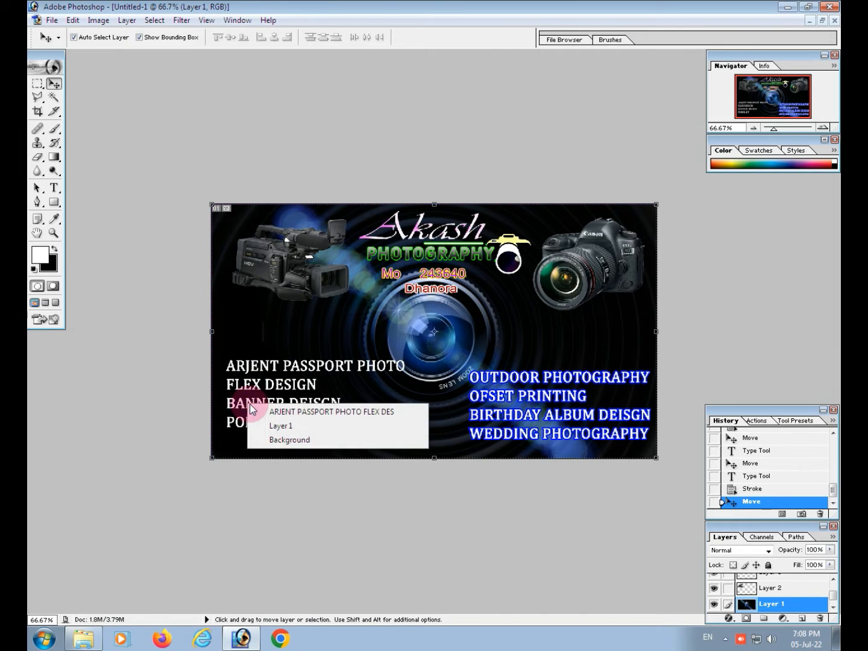
left_click(259, 410)
left_click(727, 618)
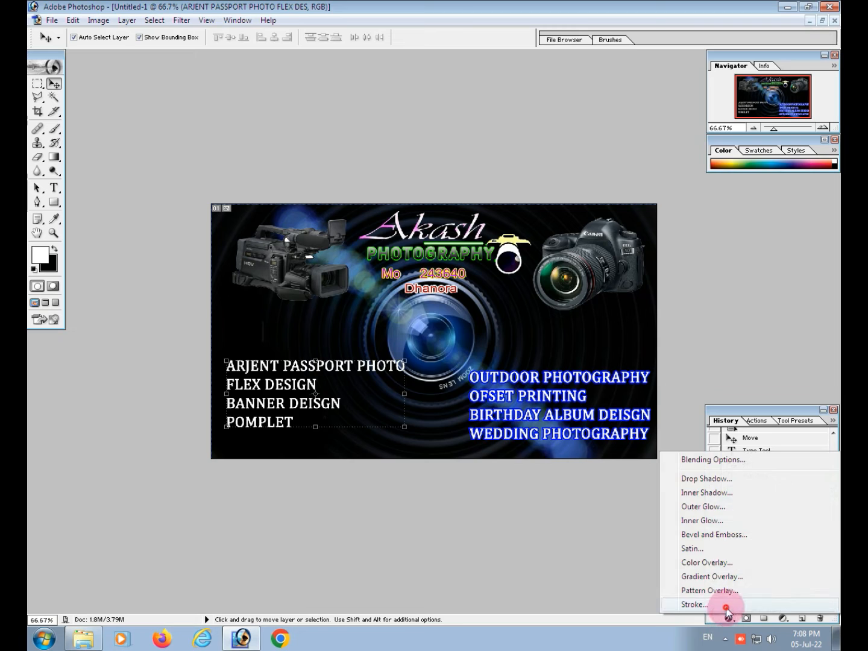
left_click(721, 605)
left_click(465, 444)
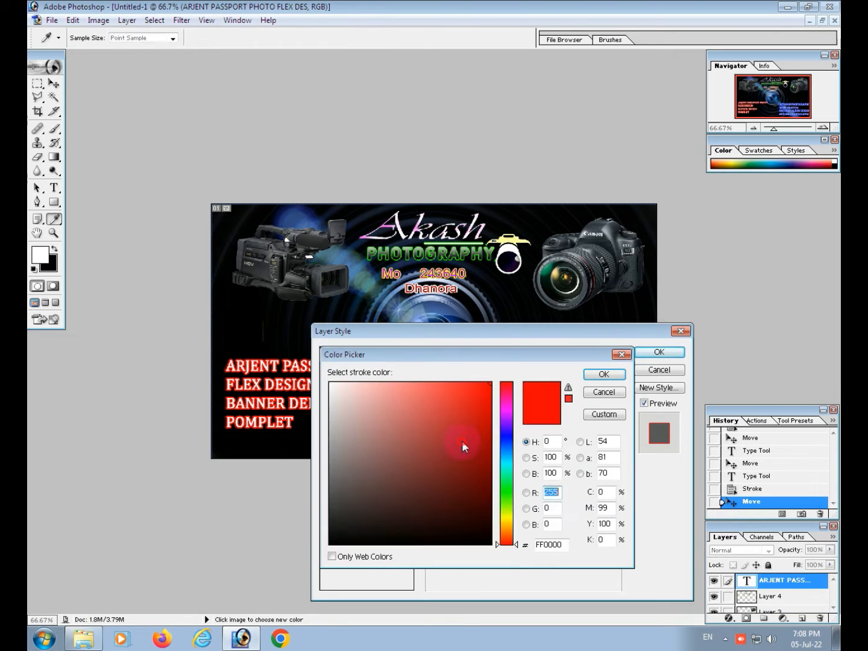
left_click(506, 435)
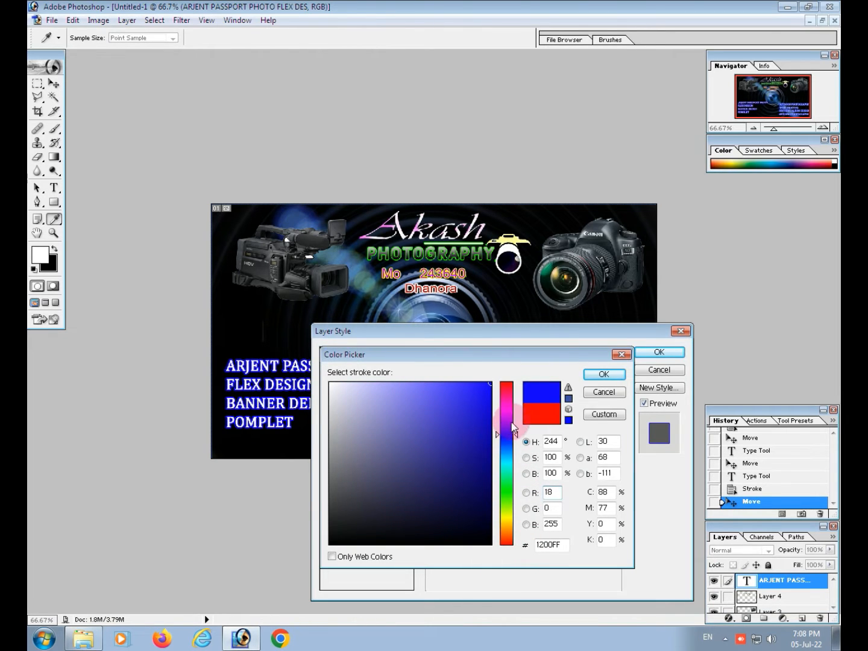
left_click(605, 374)
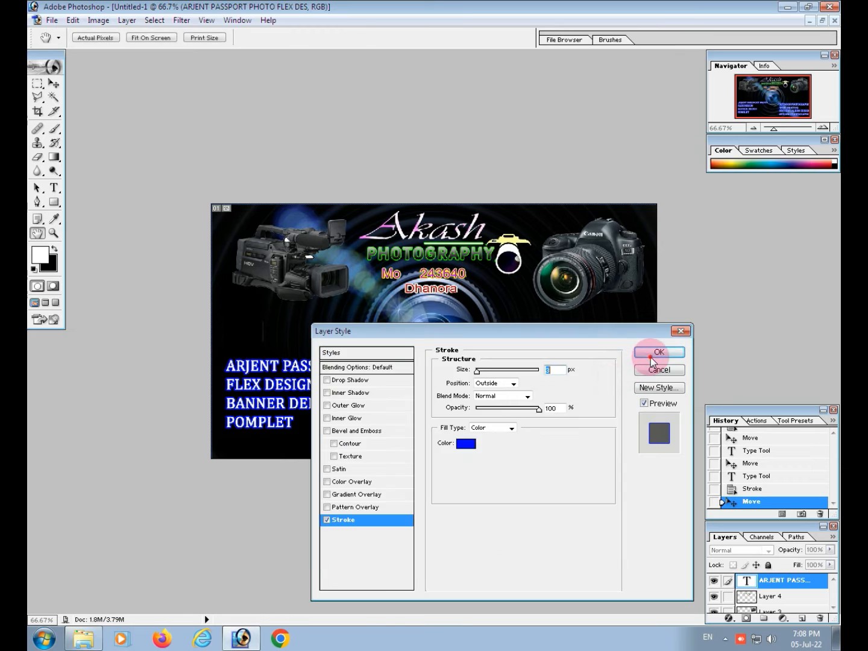
left_click(659, 352)
left_click_drag(356, 413, 355, 415)
left_click_drag(536, 394, 548, 386)
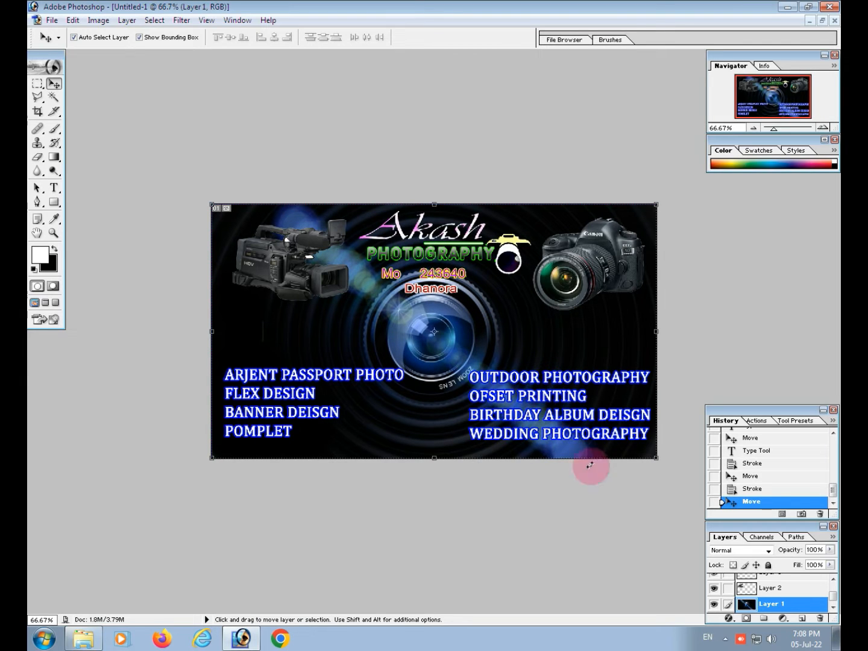
Move the ARJENT PASSPORT PHOTO text block slightly further down the card
left_click(775, 588)
scroll(796, 594, "up", 1)
left_click(766, 593)
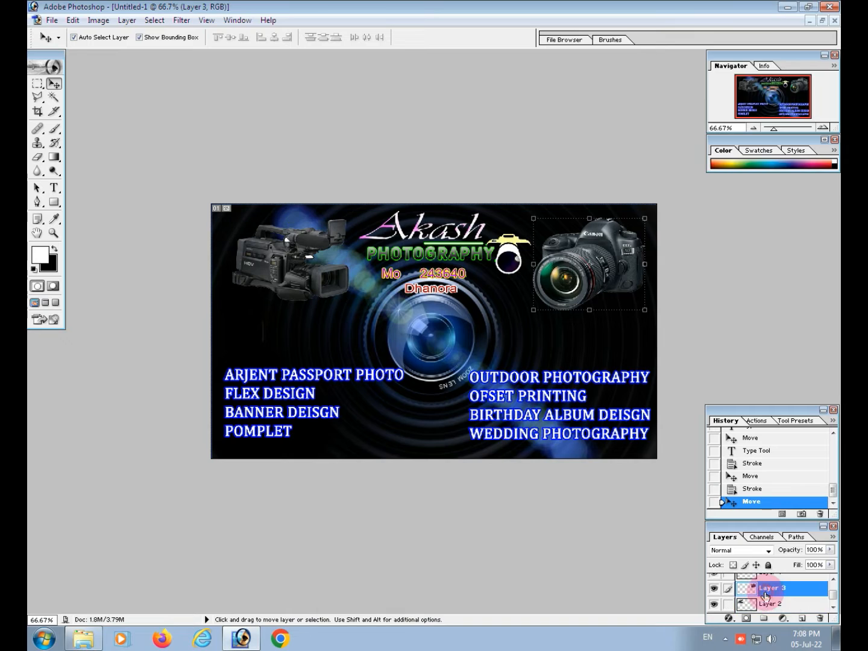
scroll(766, 587, "up", 2)
left_click(767, 603)
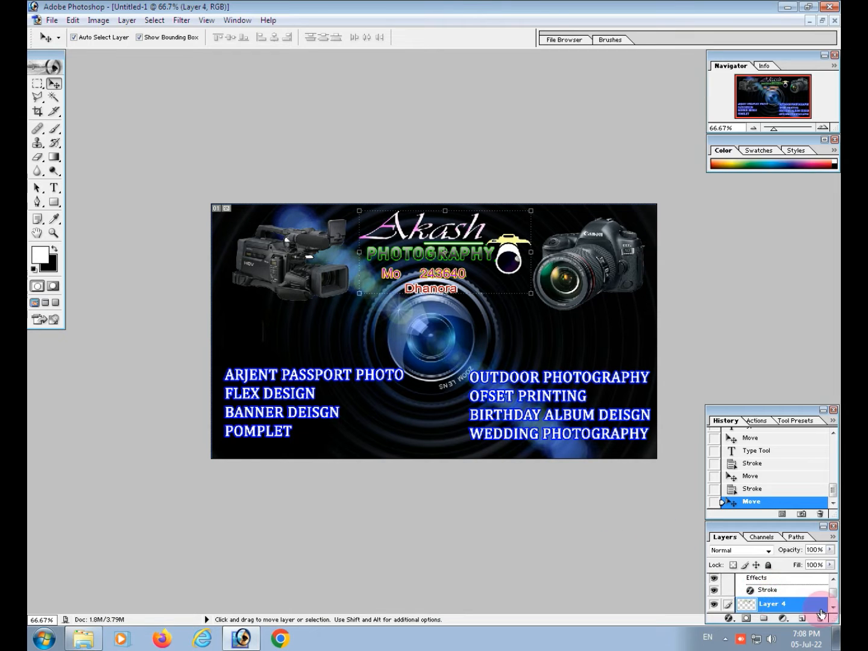
scroll(765, 588, "down", 2)
left_click(769, 596)
left_click_drag(356, 404, 350, 416)
Select the OUTDOOR PHOTOGRAPHY text layer and move its block slightly down, nearly level with the ARJENT PASSPORT PHOTO block
left_click(573, 405)
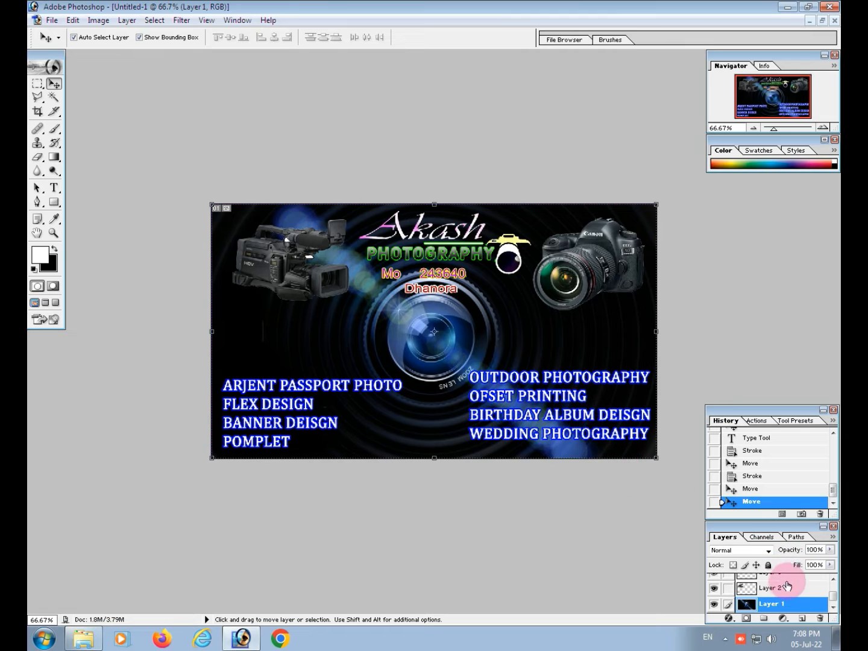
scroll(779, 596, "up", 4)
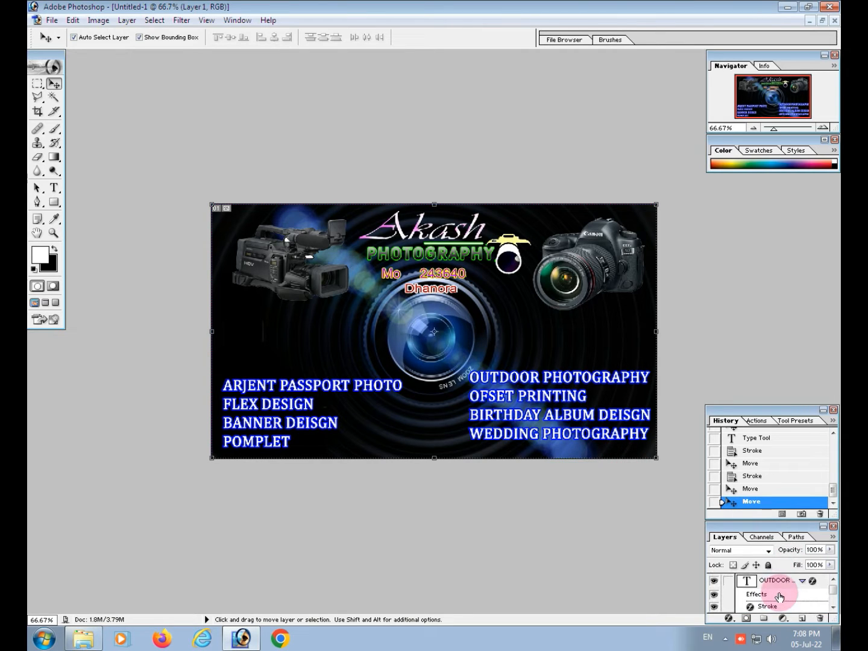
left_click(778, 587)
left_click_drag(513, 394, 515, 404)
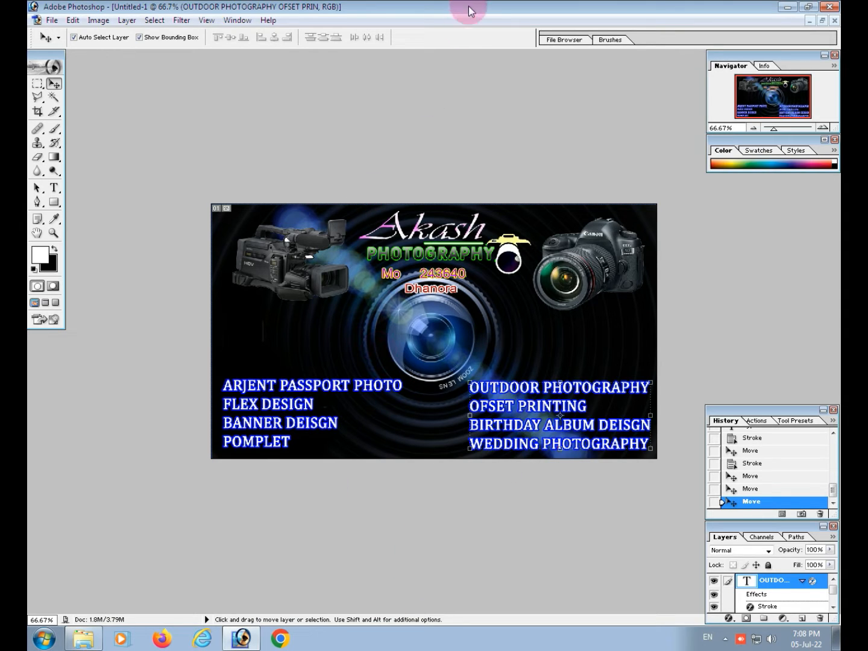
Switch to Chrome and search Google Images for "4 k"
left_click(279, 638)
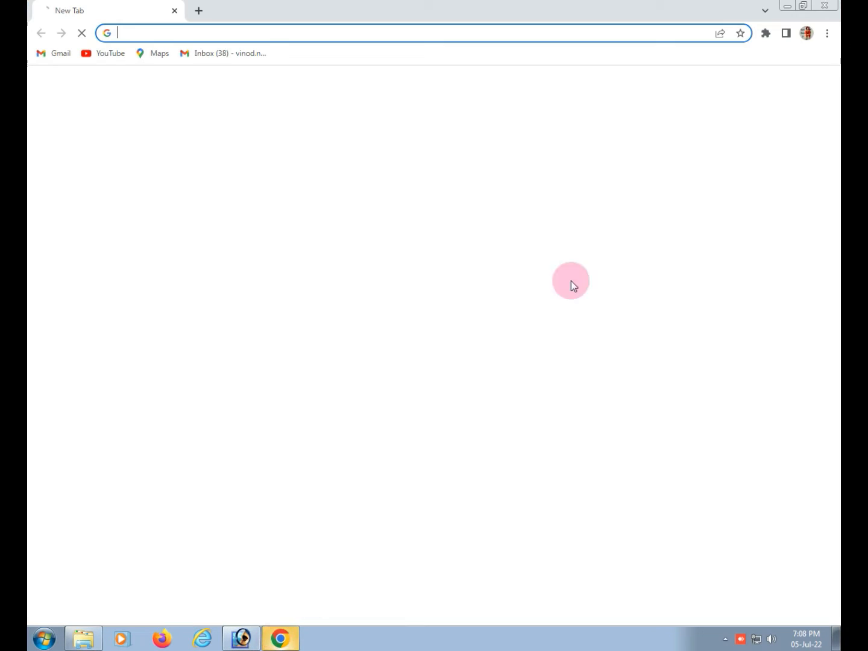
left_click(329, 260)
type("4 k")
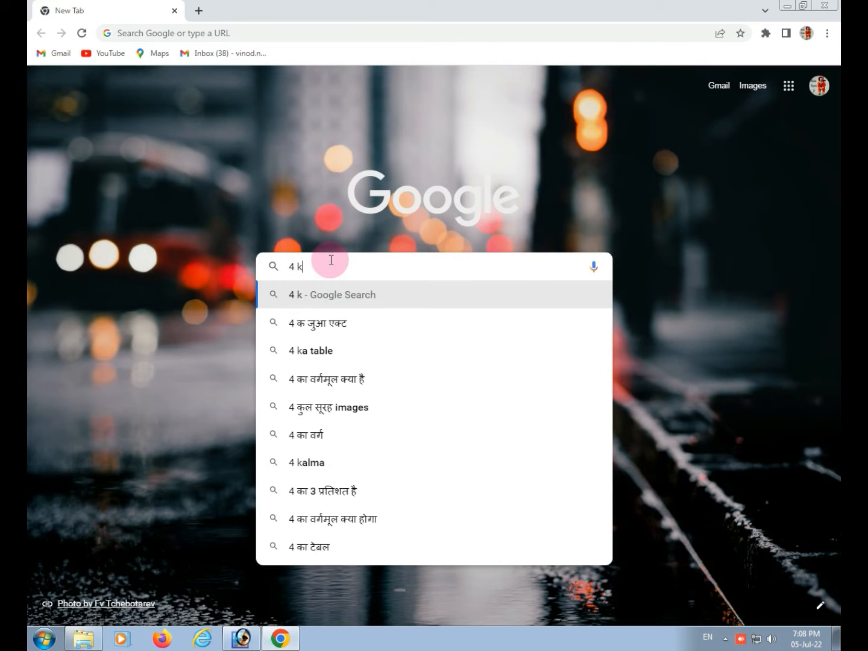
key("Return")
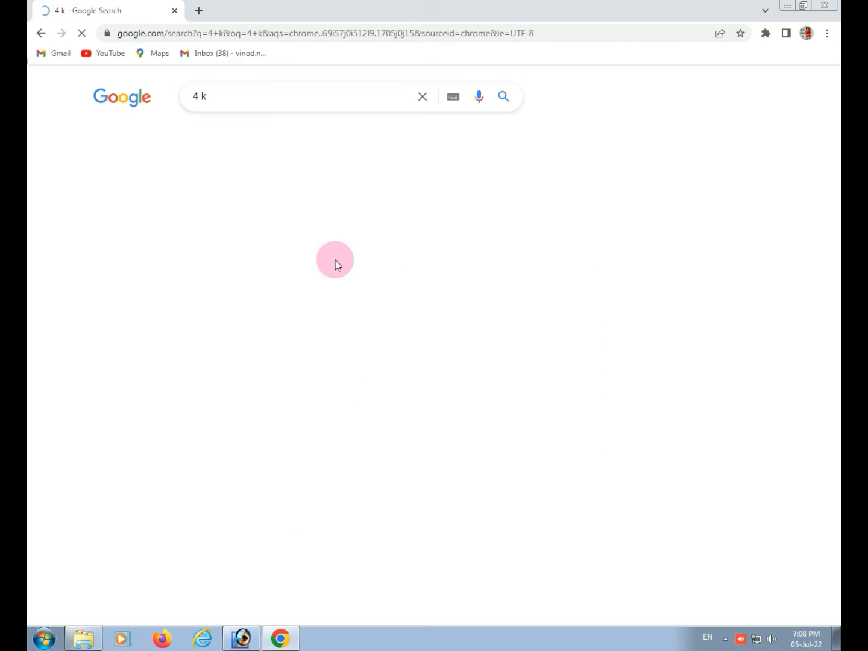
left_click(205, 142)
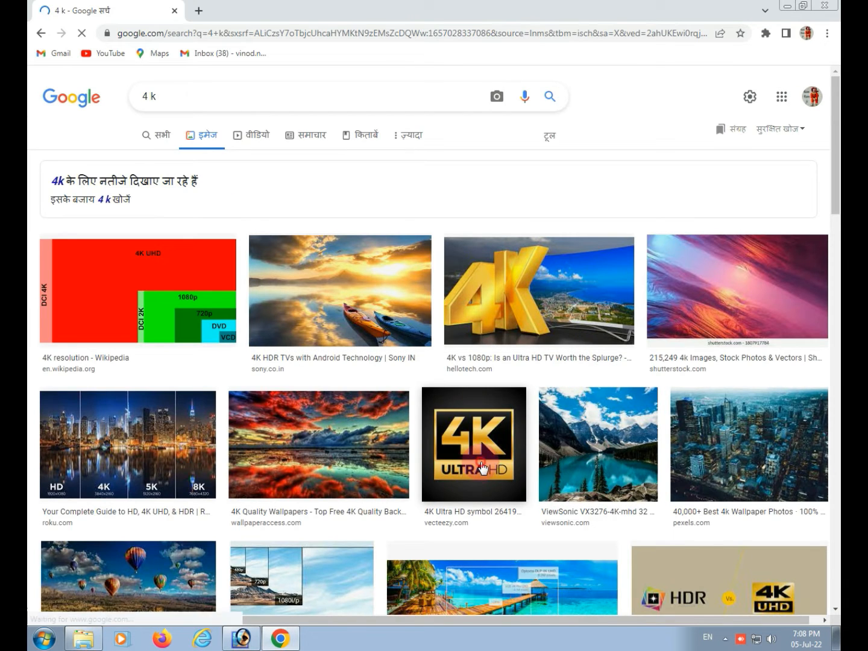
Preview the gold 4K Ultra HD symbol from Vecteezy and copy its image
left_click(483, 491)
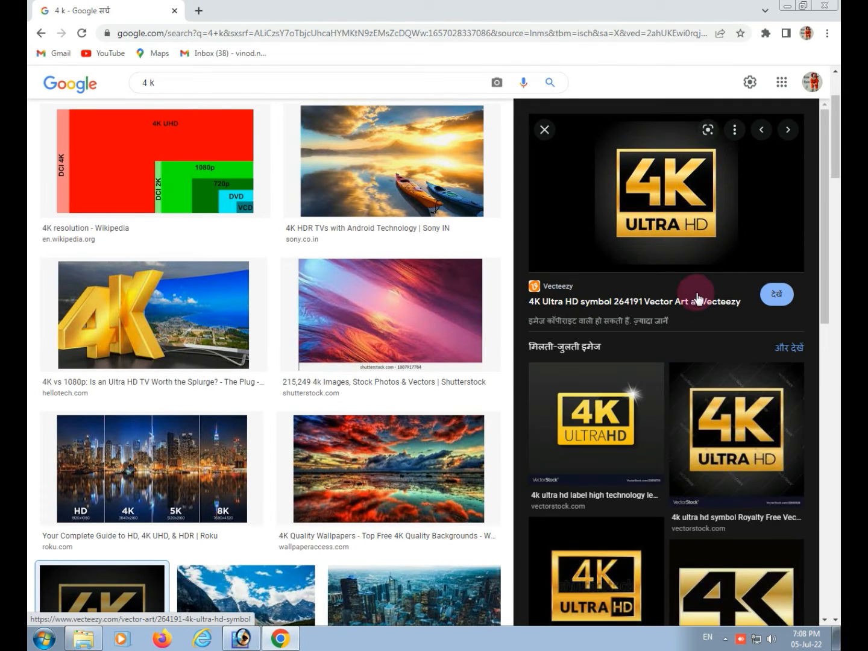
right_click(659, 194)
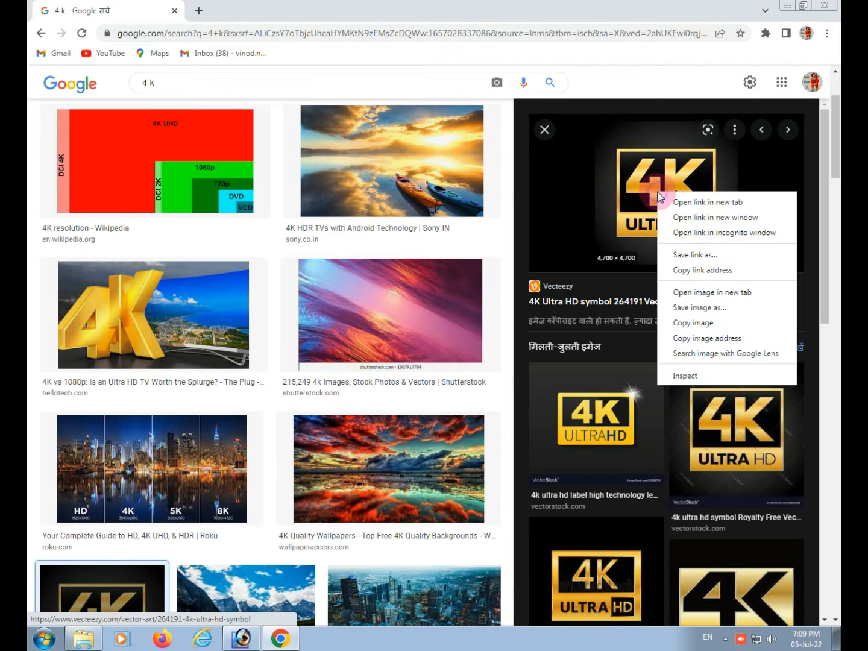
left_click(686, 324)
Return to Photoshop, paste the 4K Ultra HD image, scale it down and place it between the camcorder and the ARJENT PASSPORT PHOTO block
left_click(242, 638)
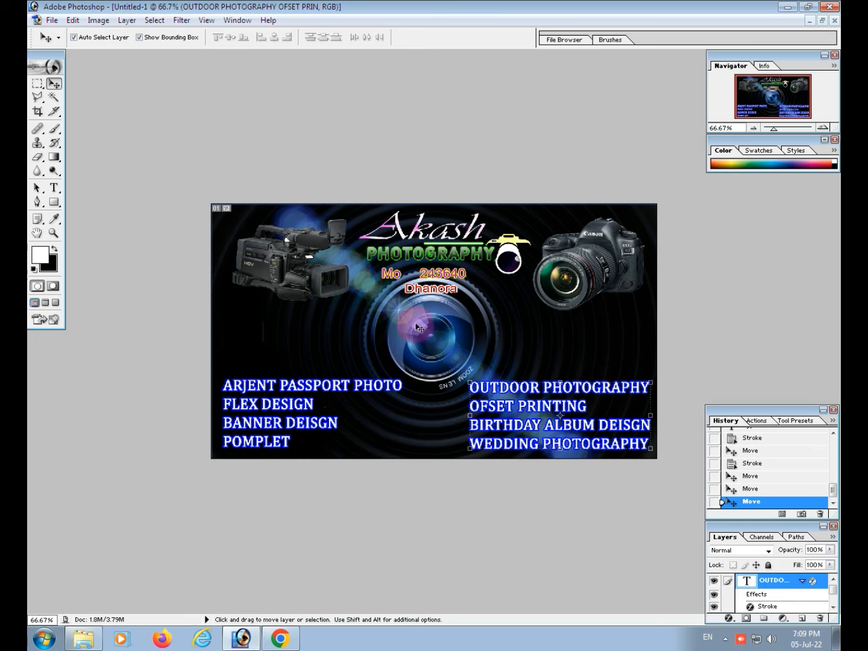
key("ctrl+v")
left_click_drag(435, 310, 417, 311)
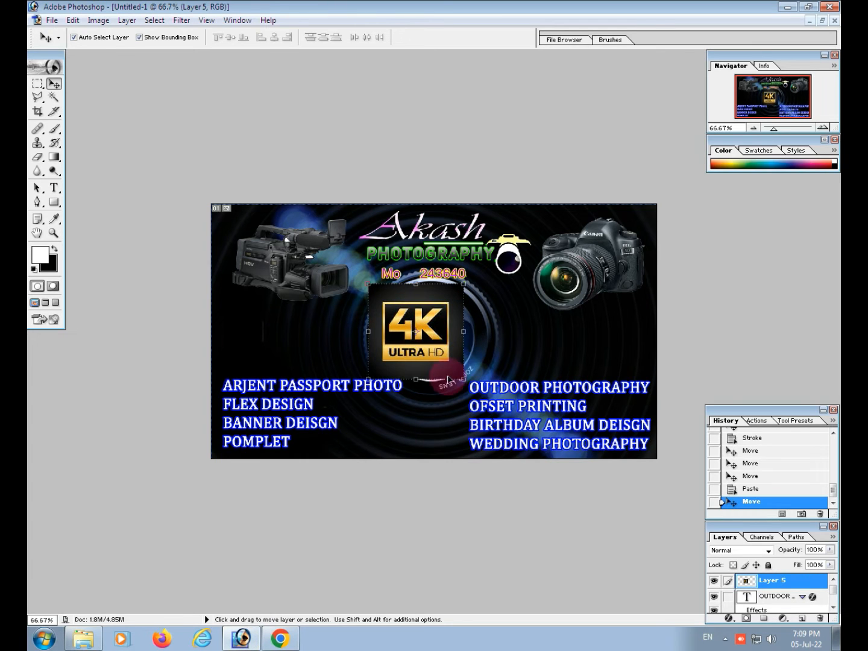
key("ctrl+t")
left_click_drag(464, 380, 272, 339)
key("Return")
key("Return")
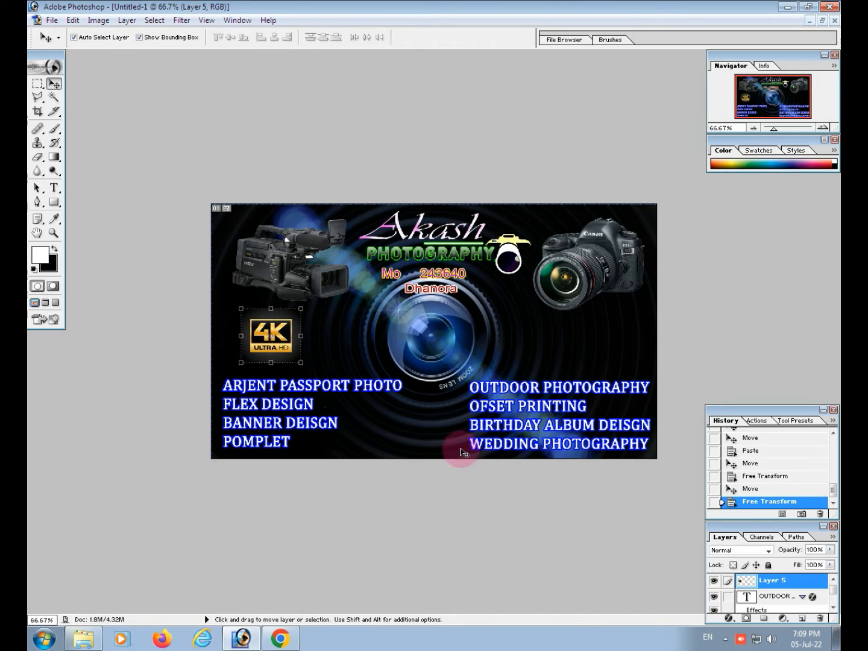
Switch back to Chrome and search Google Images for "dslr logo"
left_click(281, 637)
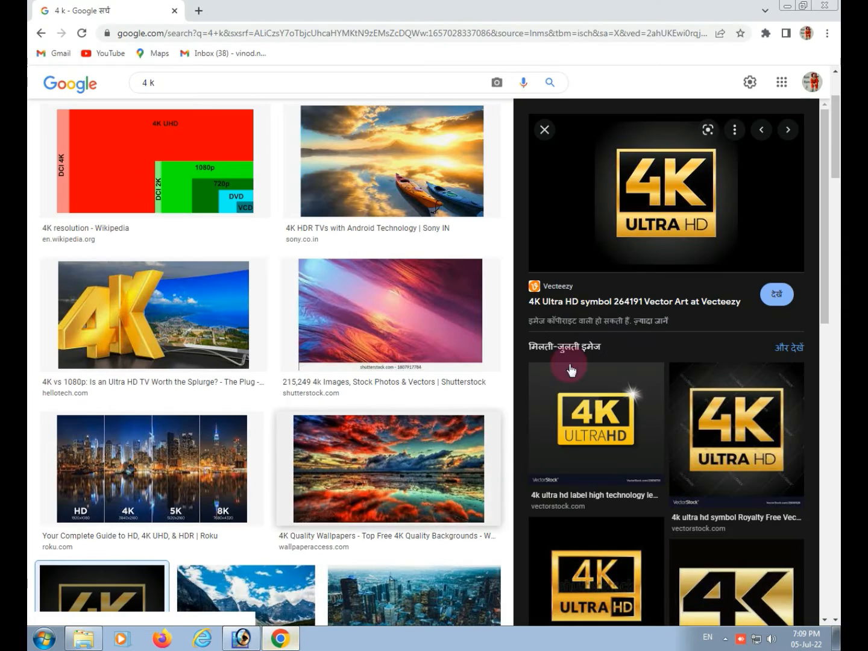
triple_click(193, 78)
key("BackSpace")
type("dslr")
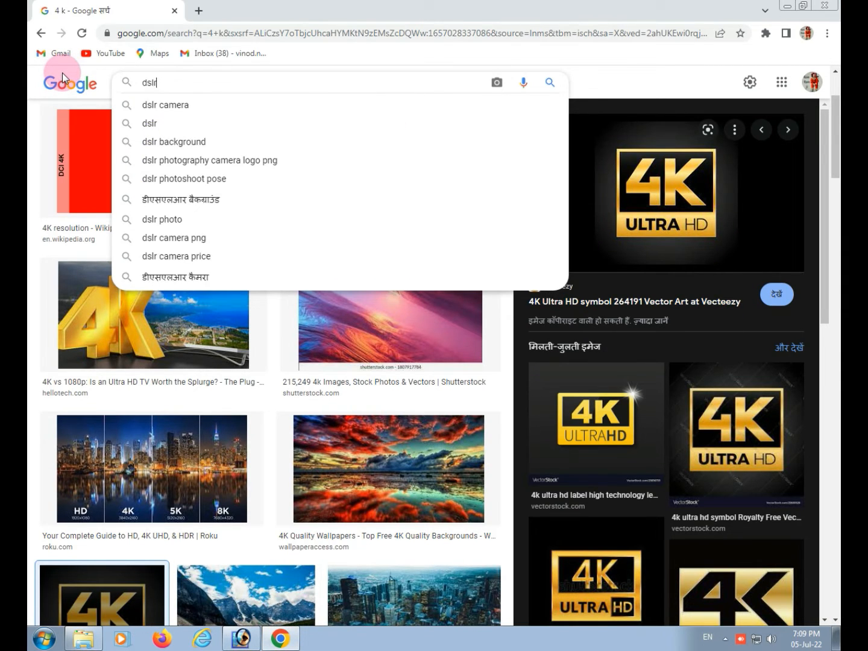
key("Return")
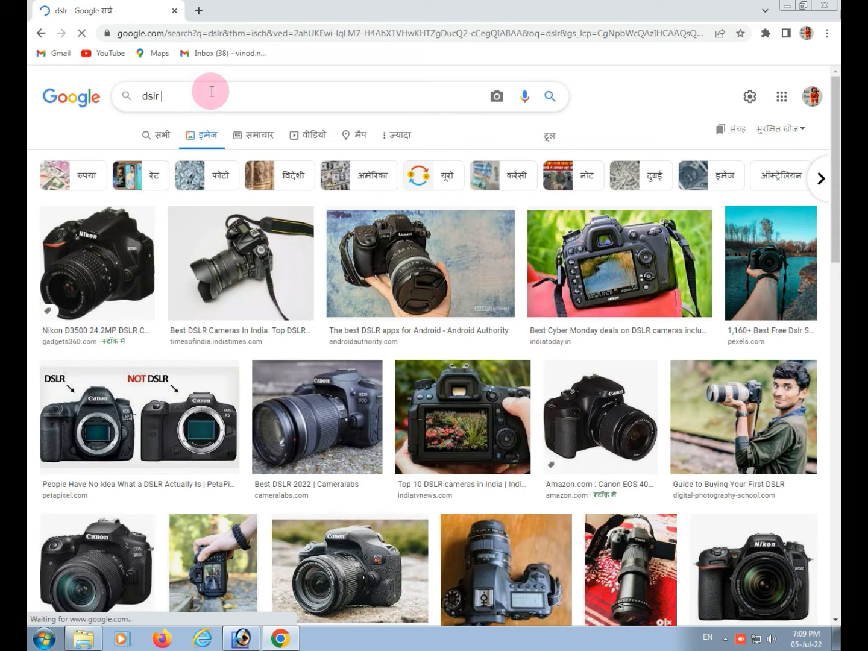
left_click(212, 92)
type("logo")
key("Return")
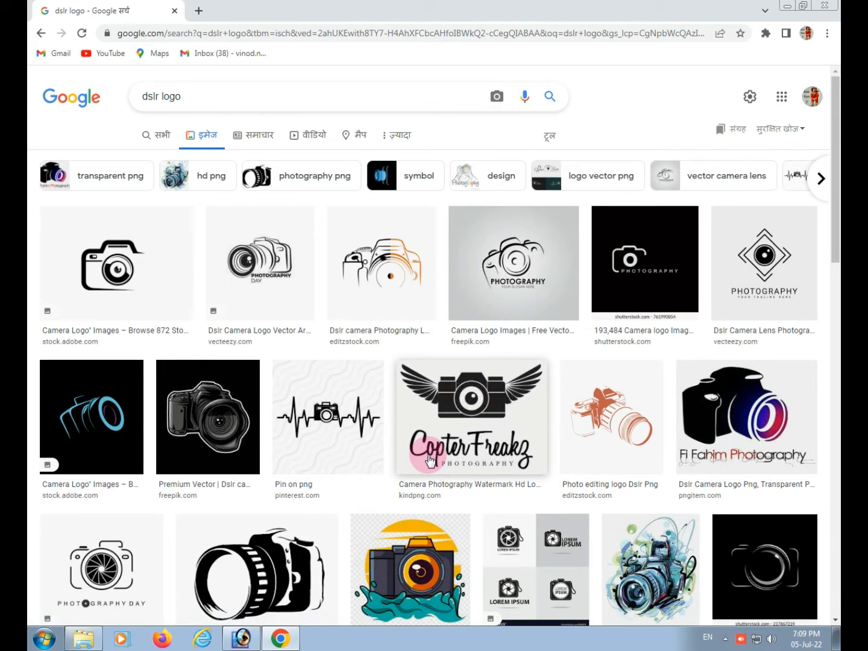
Browse the camera logo results and copy the round black aperture logo image from freepikpsd.com
scroll(429, 465, "down", 4)
scroll(428, 458, "down", 4)
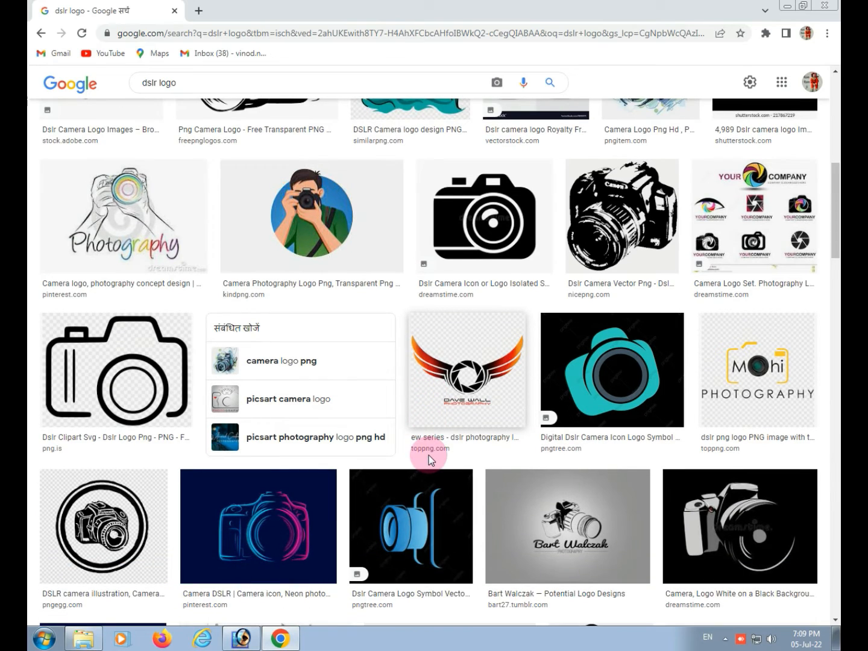
scroll(428, 457, "down", 3)
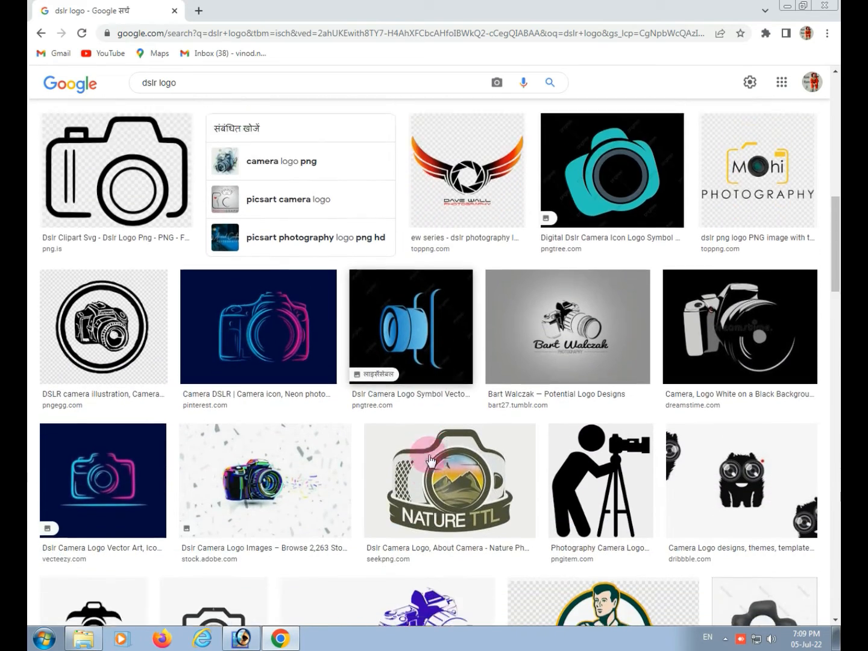
scroll(430, 461, "down", 7)
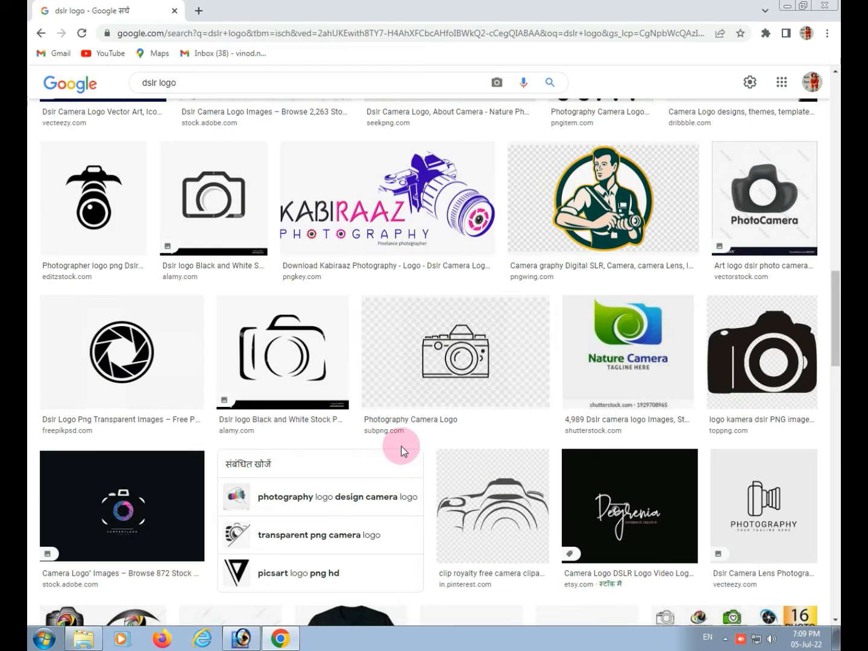
scroll(403, 452, "down", 2)
left_click(166, 240)
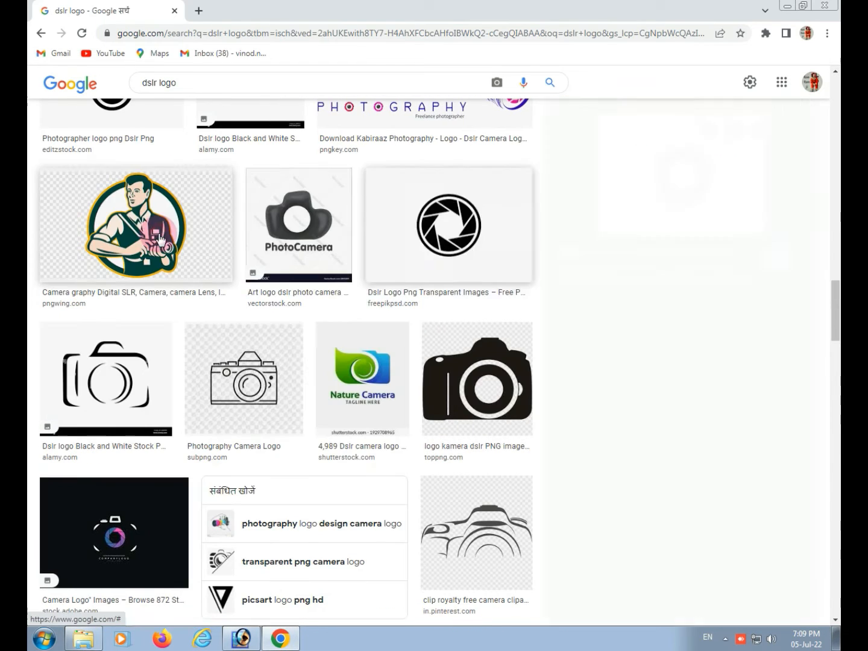
scroll(665, 292, "down", 1)
scroll(665, 290, "up", 1)
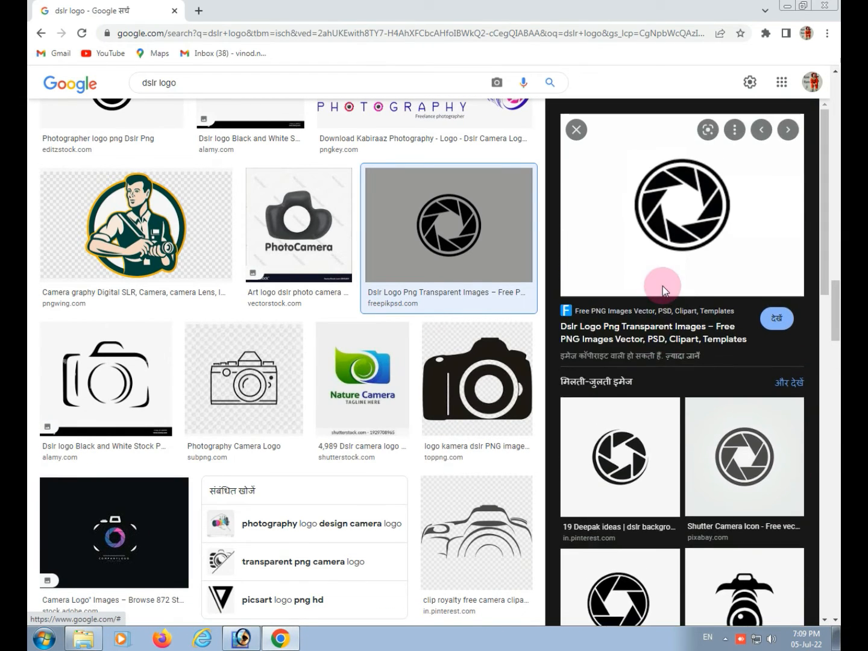
right_click(661, 225)
left_click(693, 368)
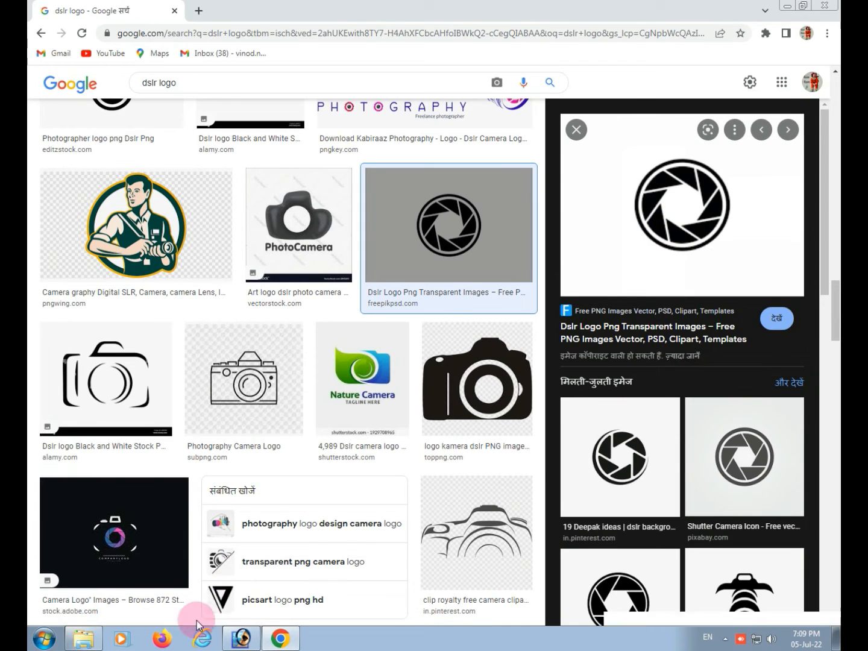
Return to Photoshop, paste the aperture logo onto the card and shift it slightly right of the lens centre
left_click(241, 638)
key("ctrl+v")
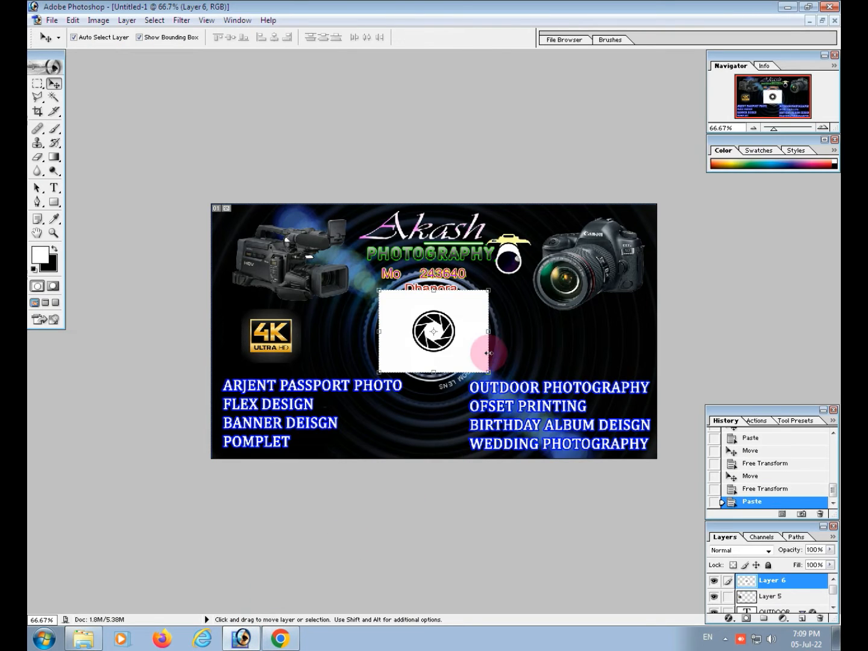
left_click_drag(491, 343, 525, 341)
Delete the aperture logo's outer white background using the Magic Wand, deselect, and move the logo above the OUTDOOR PHOTOGRAPHY block
left_click(53, 97)
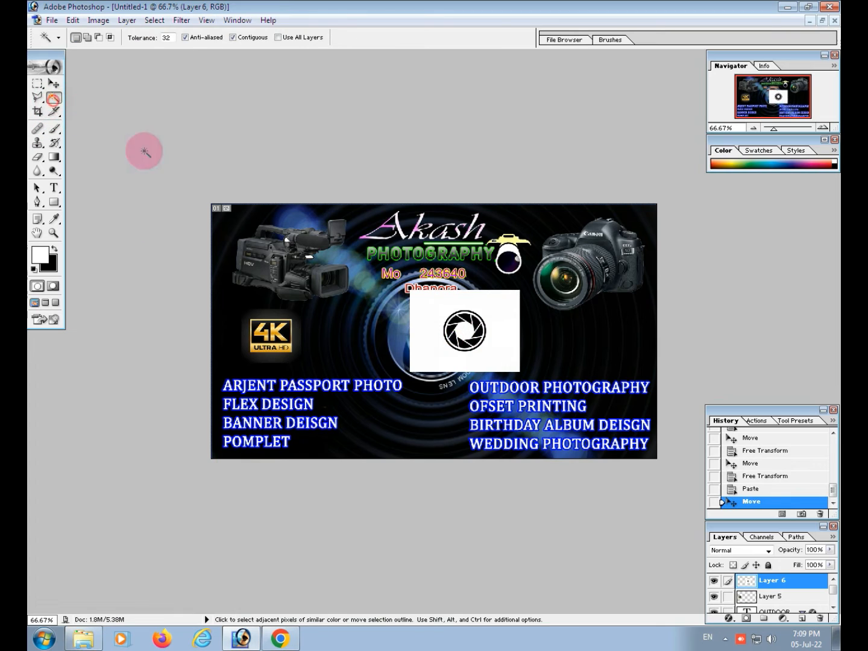
left_click(497, 323)
key("Delete")
key("ctrl+d")
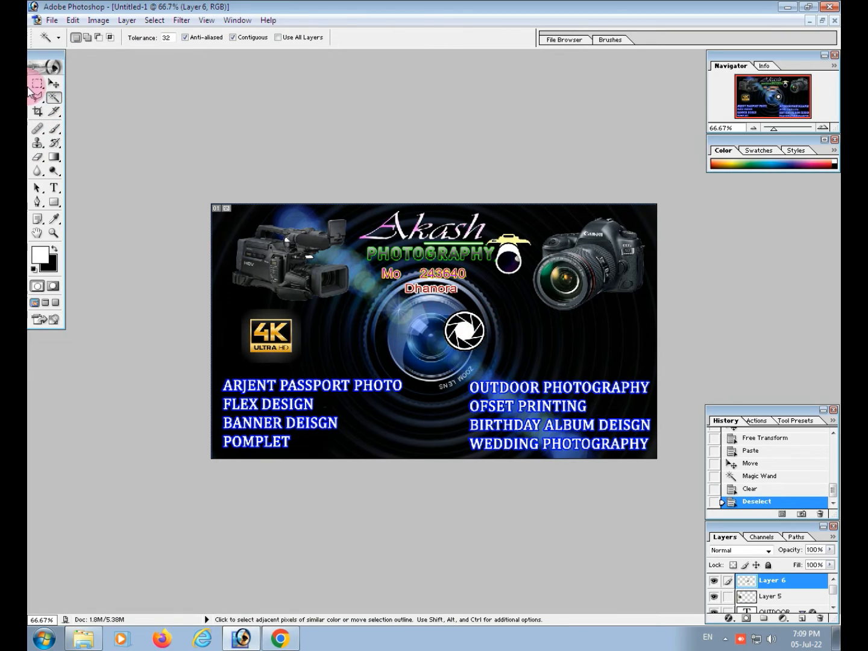
left_click(54, 83)
left_click_drag(473, 334, 418, 328)
Add the text "4K VIDEO RECORDING" across the central lens of the card
left_click(50, 220)
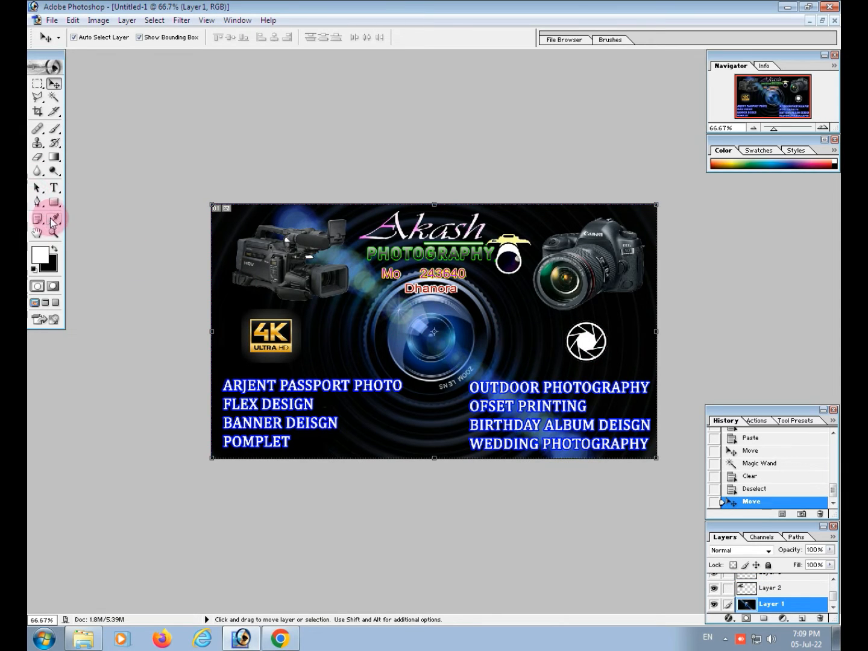
left_click(54, 187)
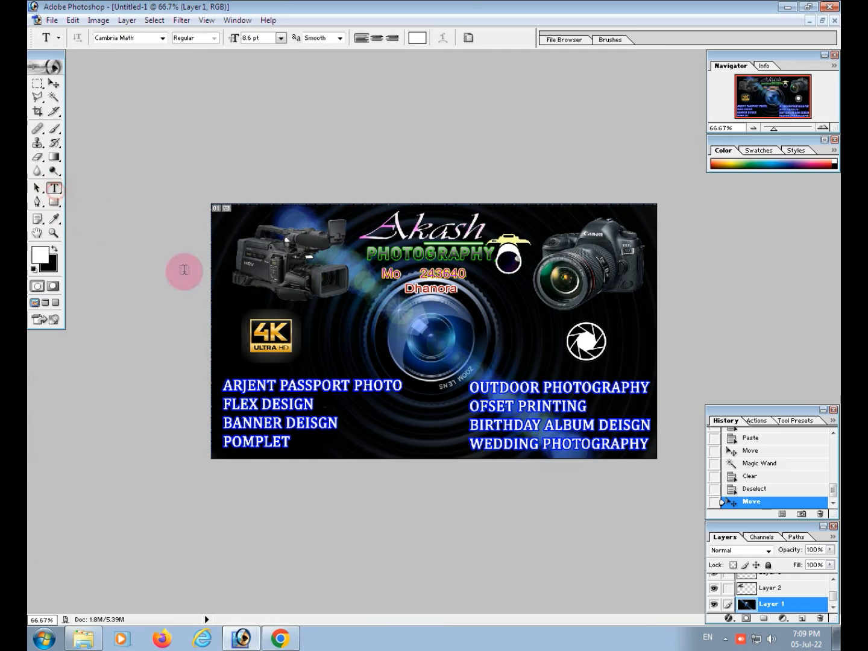
left_click(380, 336)
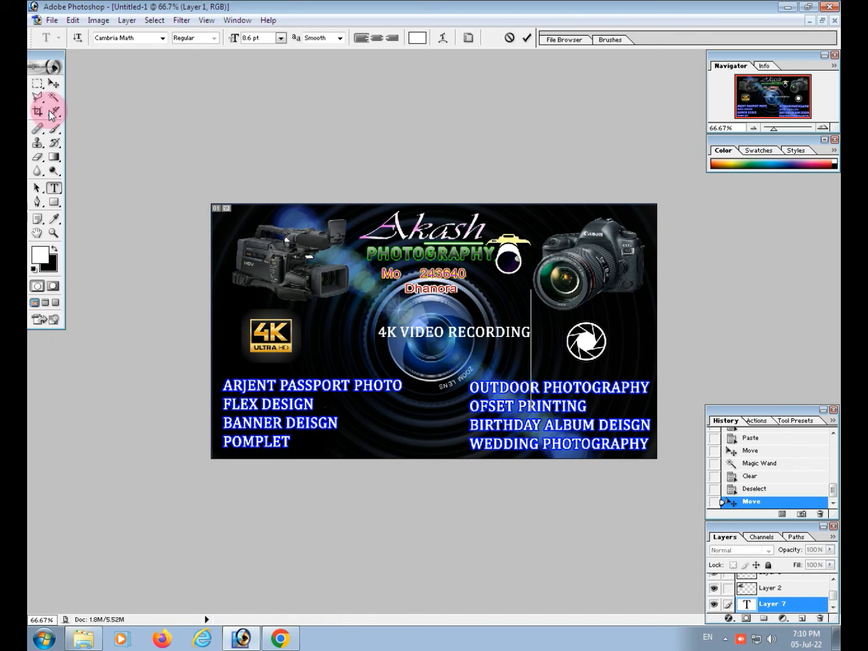
Select the 4K VIDEO RECORDING text, try Bookman Old Style, and set its font to Arial
triple_click(488, 338)
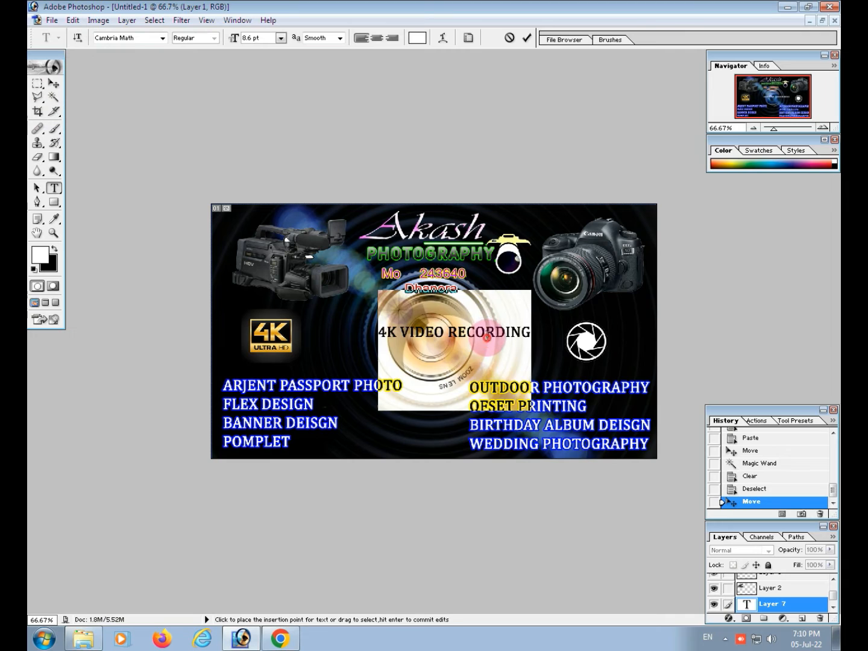
left_click(161, 38)
scroll(139, 93, "up", 3)
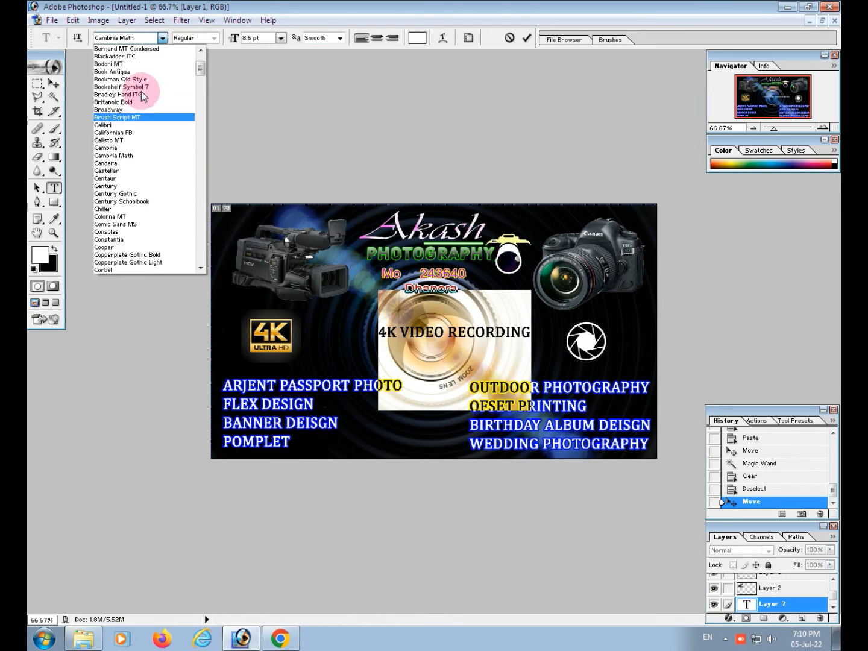
left_click(144, 94)
left_click(161, 38)
scroll(142, 108, "up", 5)
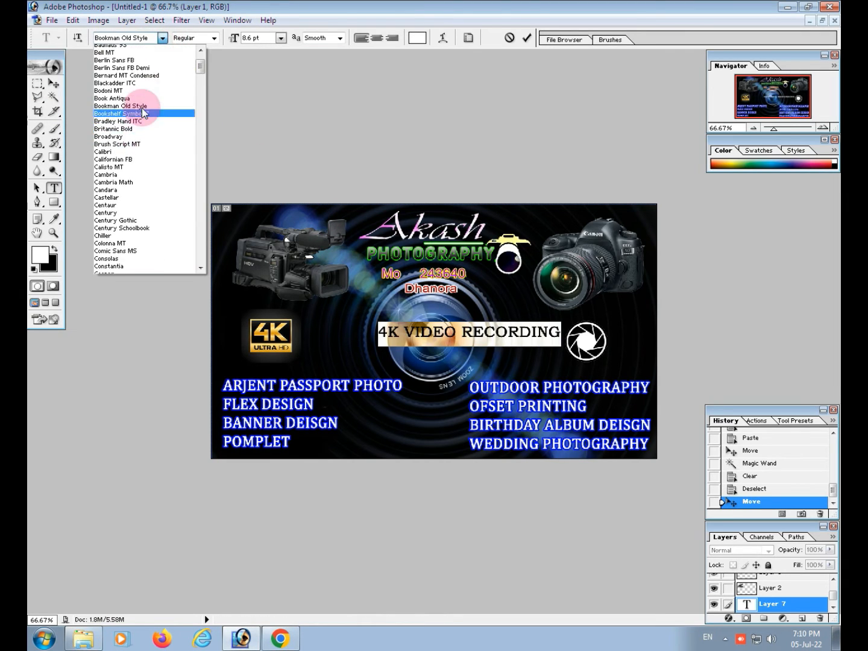
left_click(143, 82)
left_click(161, 38)
scroll(133, 106, "up", 2)
left_click(517, 342)
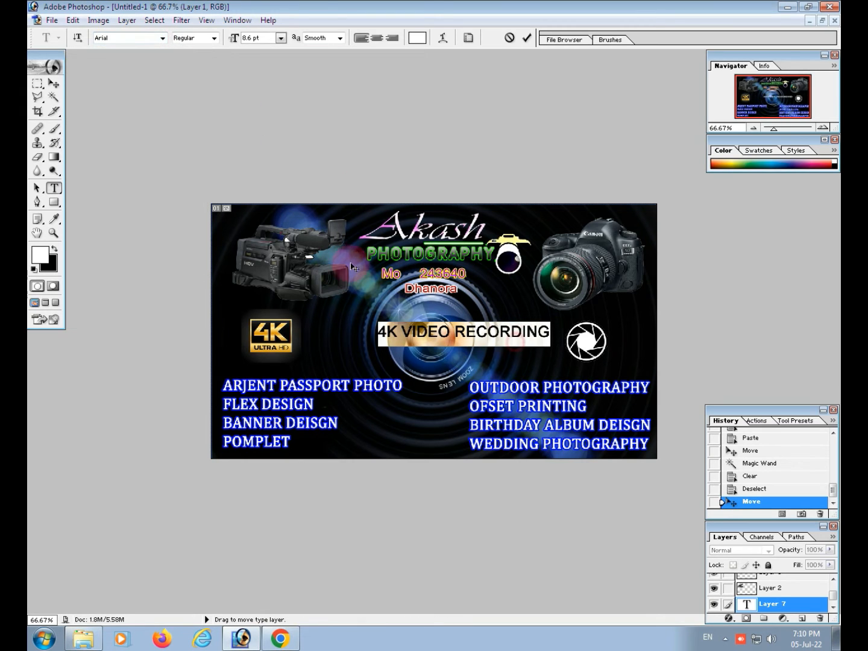
Set the 4K VIDEO RECORDING text size to 9 pt and add a Stroke layer style to it
left_click(281, 38)
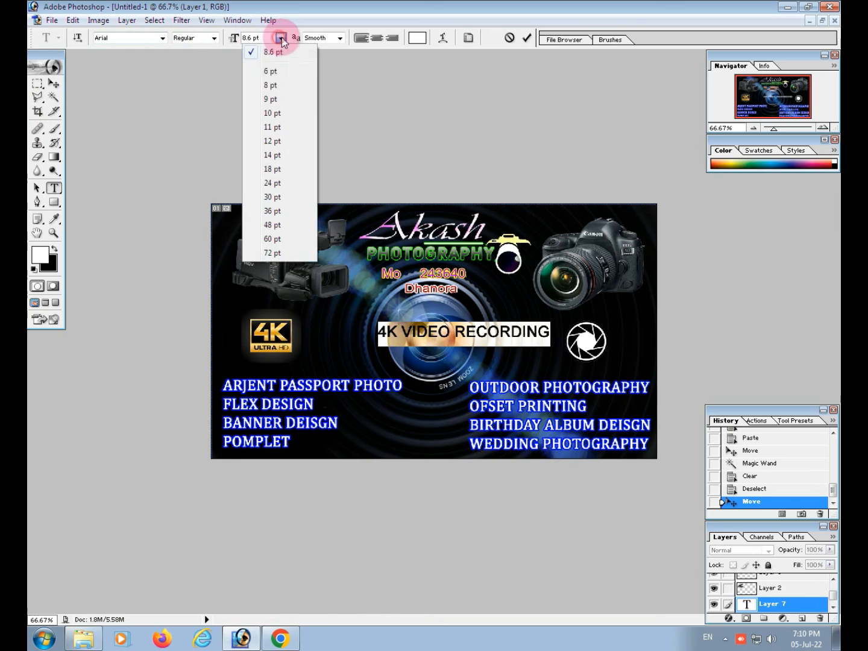
left_click(278, 99)
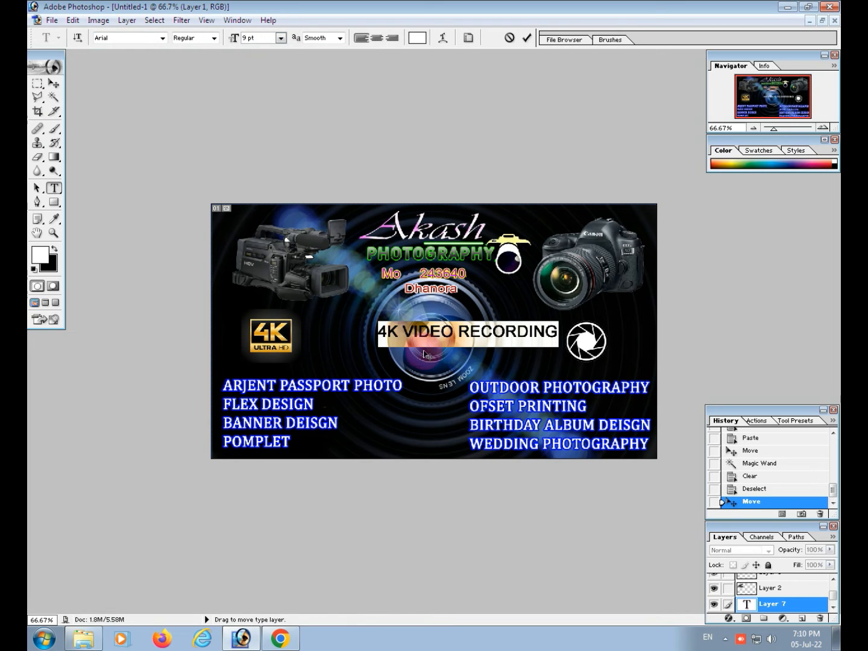
left_click(730, 619)
left_click(735, 605)
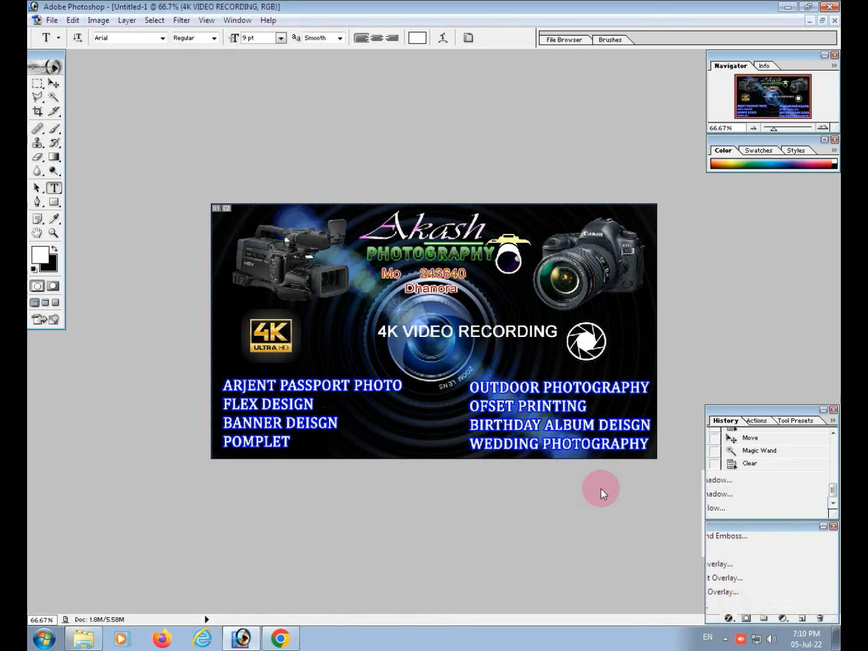
left_click_drag(491, 345, 422, 386)
Try black, yellow, orange-red and green for the caption's stroke, and set the stroke colour to bright blue
left_click(397, 489)
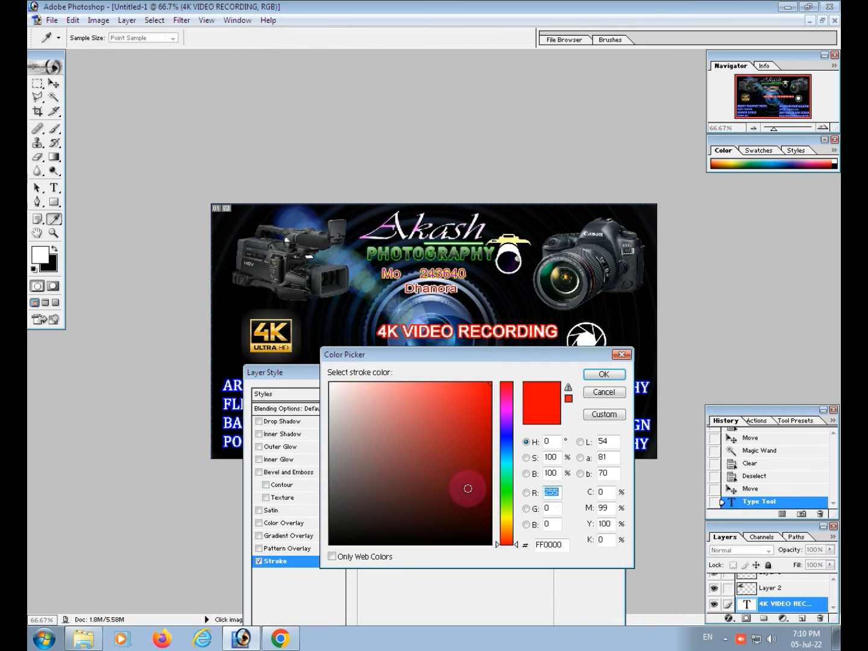
left_click_drag(468, 489, 493, 597)
left_click(506, 521)
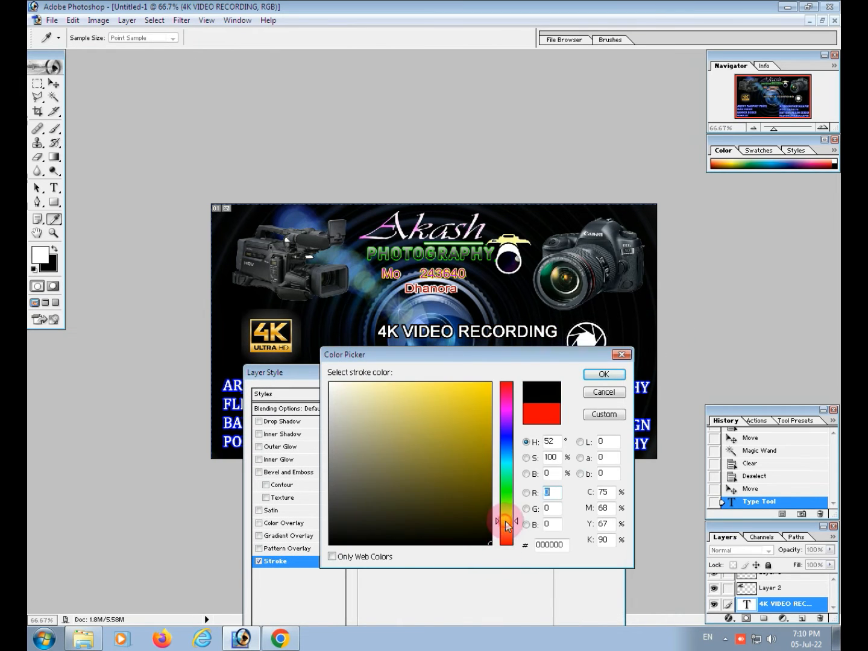
left_click(491, 383)
left_click(507, 541)
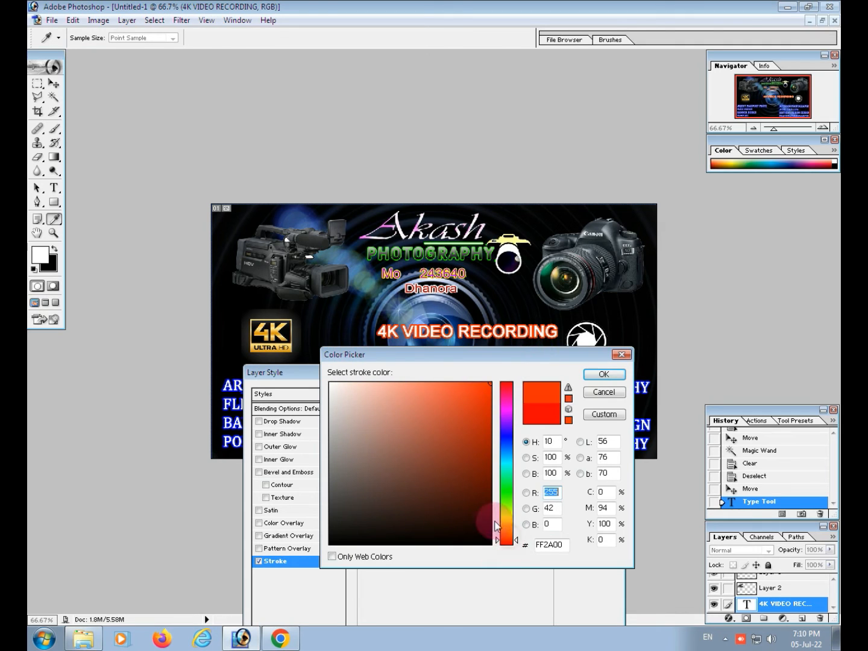
left_click(468, 513)
left_click_drag(468, 513, 512, 579)
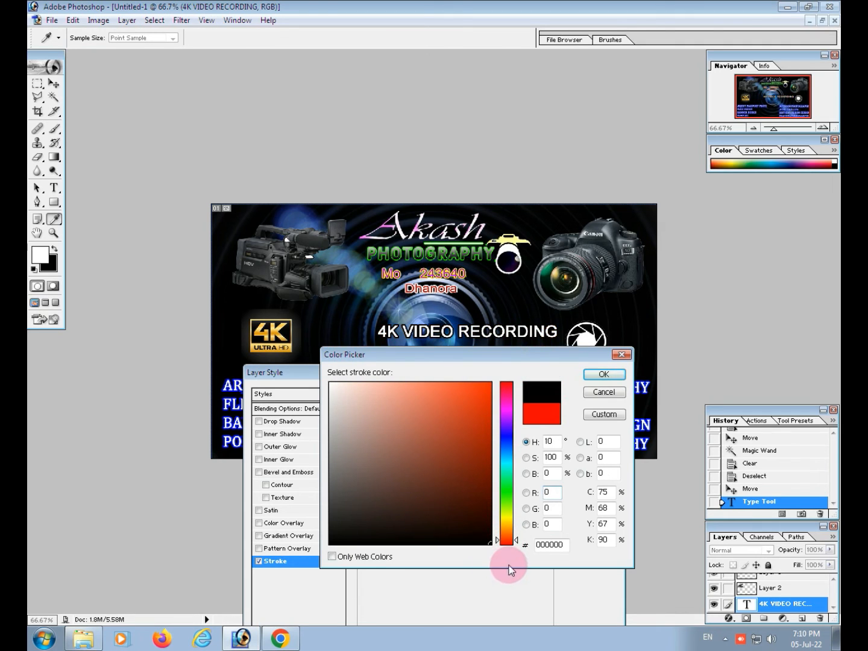
left_click(509, 479)
left_click(425, 431)
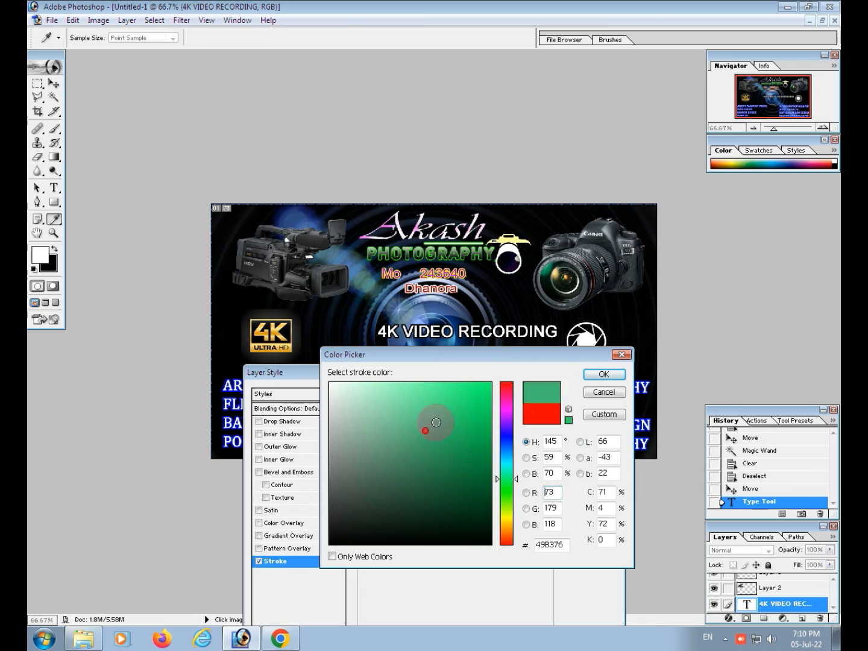
left_click_drag(426, 431, 493, 380)
left_click_drag(510, 491, 512, 453)
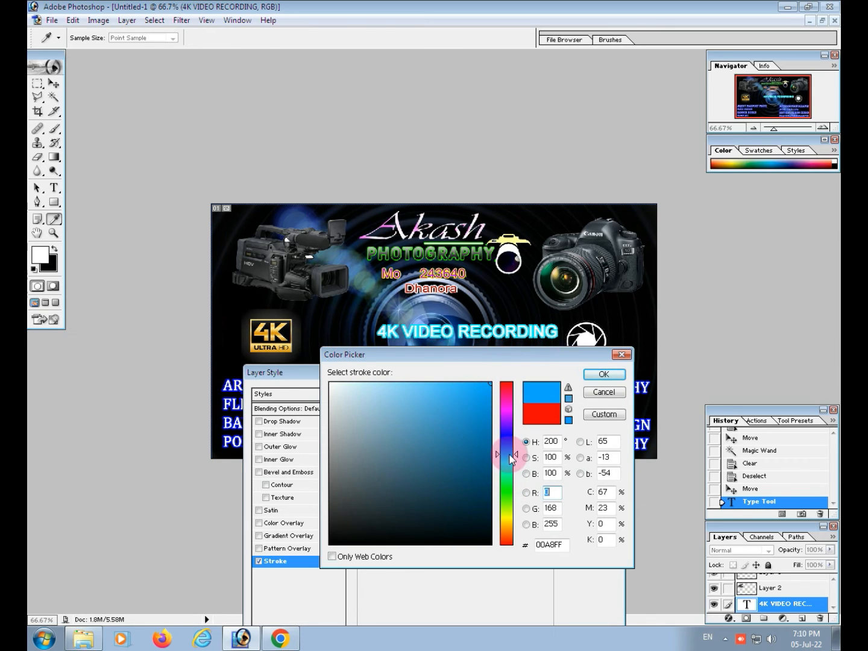
left_click(606, 375)
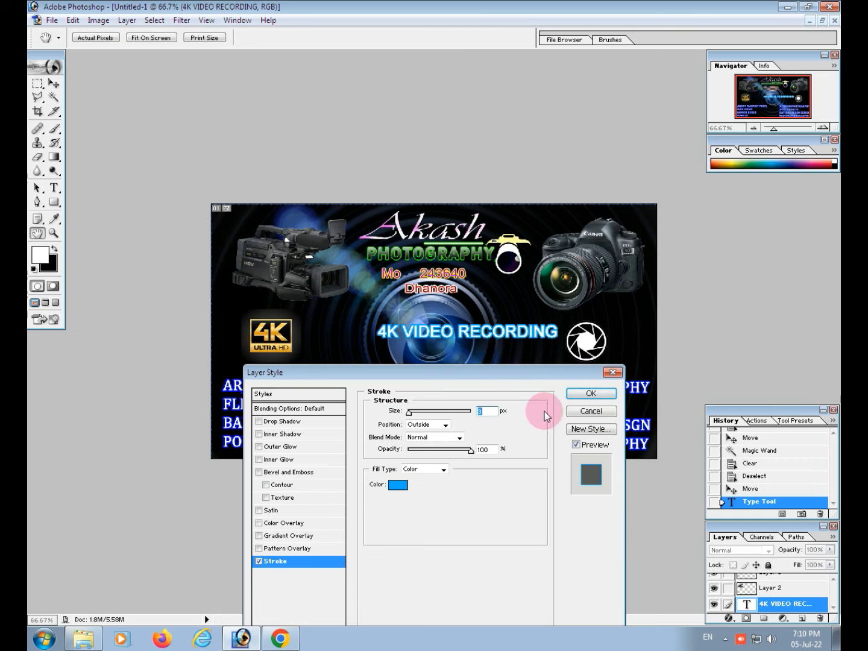
Set the caption's stroke size to 5 px and apply the layer style
mouse_move(471, 450)
left_mouse_down()
mouse_move(399, 445)
mouse_move(512, 435)
left_mouse_up()
left_click_drag(411, 413, 409, 411)
left_click(589, 395)
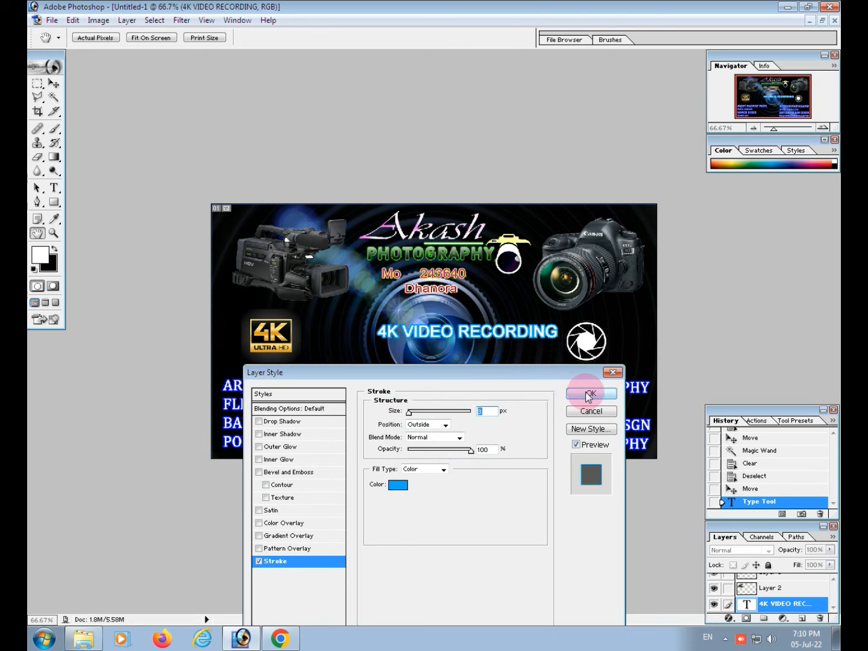
type("5")
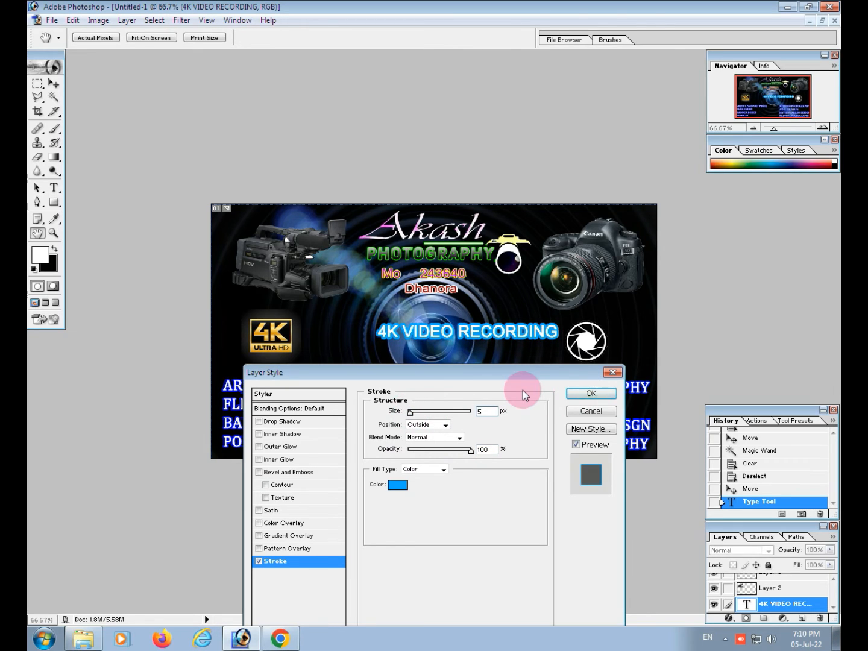
left_click(586, 394)
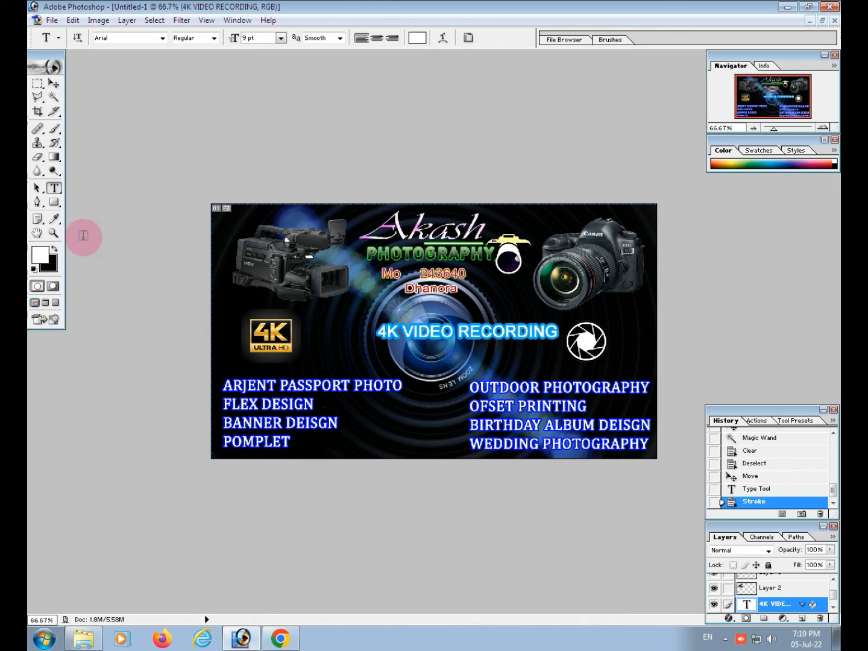
Select the 4K VIDEO RECORDING text and swap the foreground and background colours to make its fill black
double_click(429, 331)
triple_click(434, 331)
left_click(58, 264)
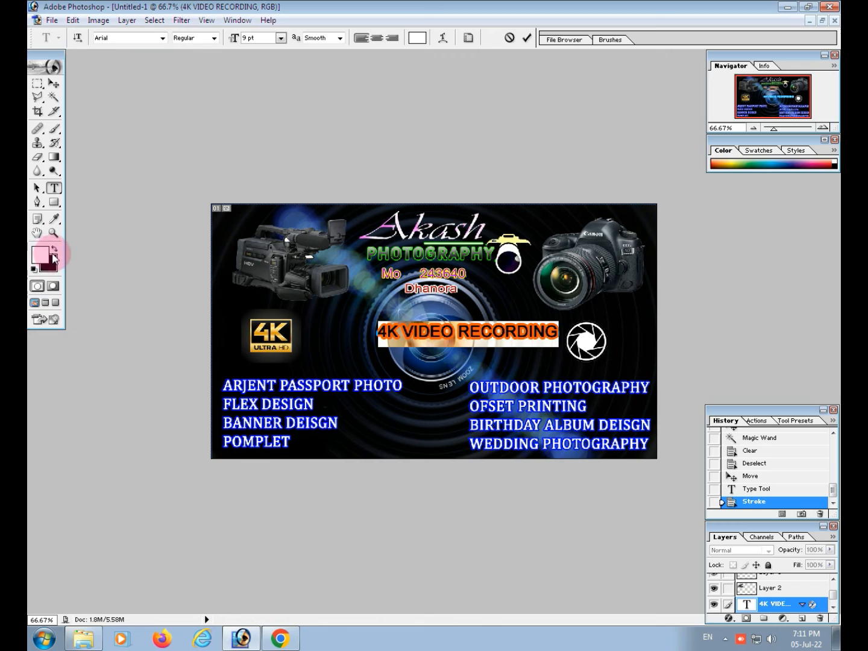
left_click(55, 249)
left_click(420, 336)
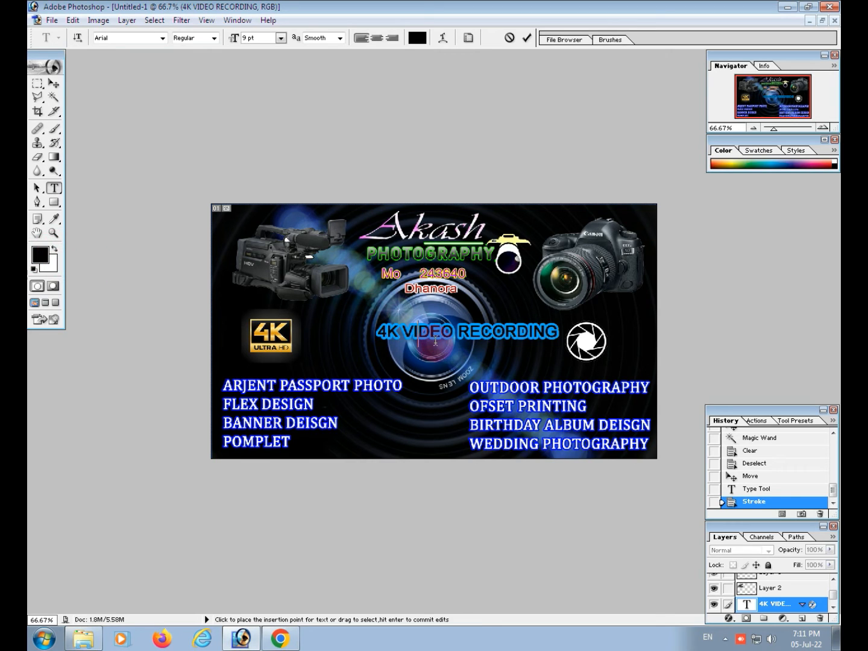
Move the 4K VIDEO RECORDING caption left so it sits across the lens between the 4K and aperture logos
left_click(59, 85)
left_click_drag(412, 337, 353, 342)
left_click_drag(461, 340, 471, 338)
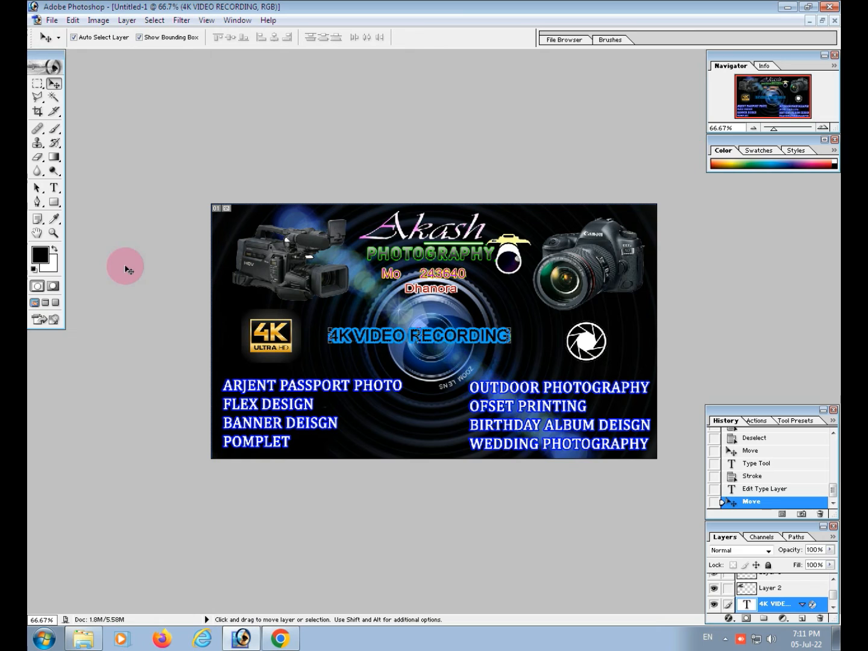
Select the whole 4K VIDEO RECORDING text and change its fill colour to bright red
left_click(54, 188)
left_click_drag(512, 336, 329, 336)
left_click(46, 263)
left_click(480, 415)
left_click(490, 384)
left_click(603, 377)
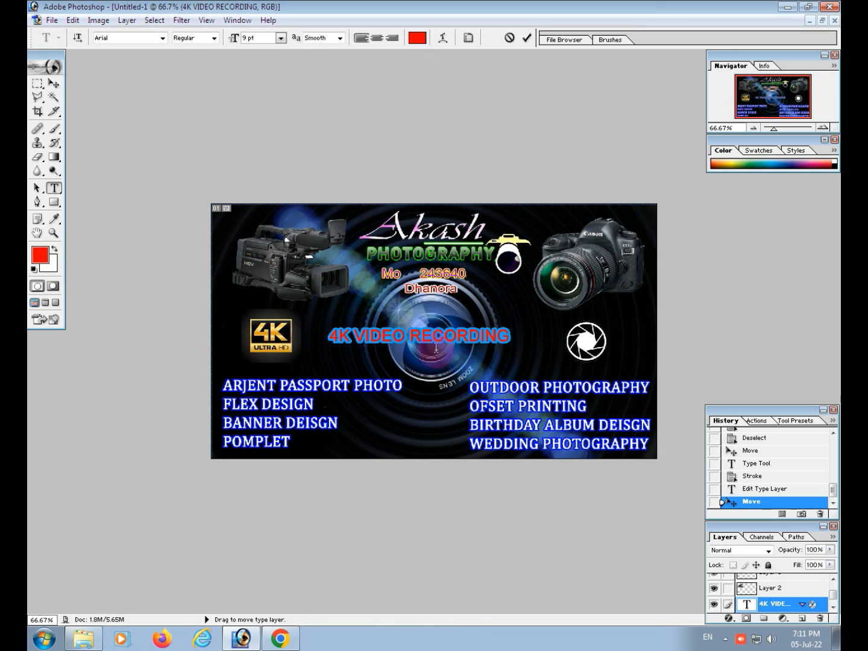
Reposition the caption slightly and enlarge it with Free Transform to about 144.8% width and 144.4% height
left_click(54, 84)
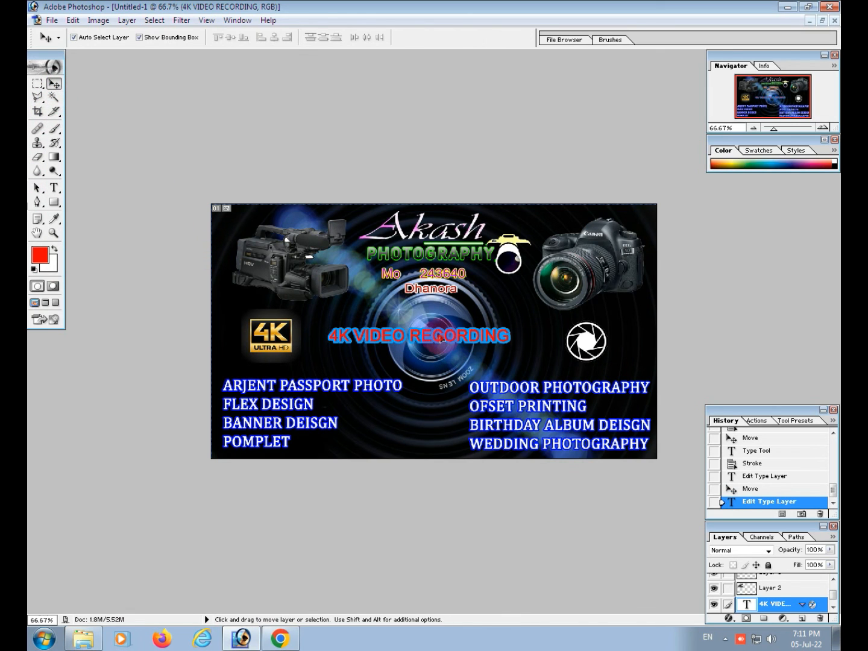
left_click_drag(441, 339, 436, 333)
key("ctrl+t")
left_click_drag(507, 338, 567, 339)
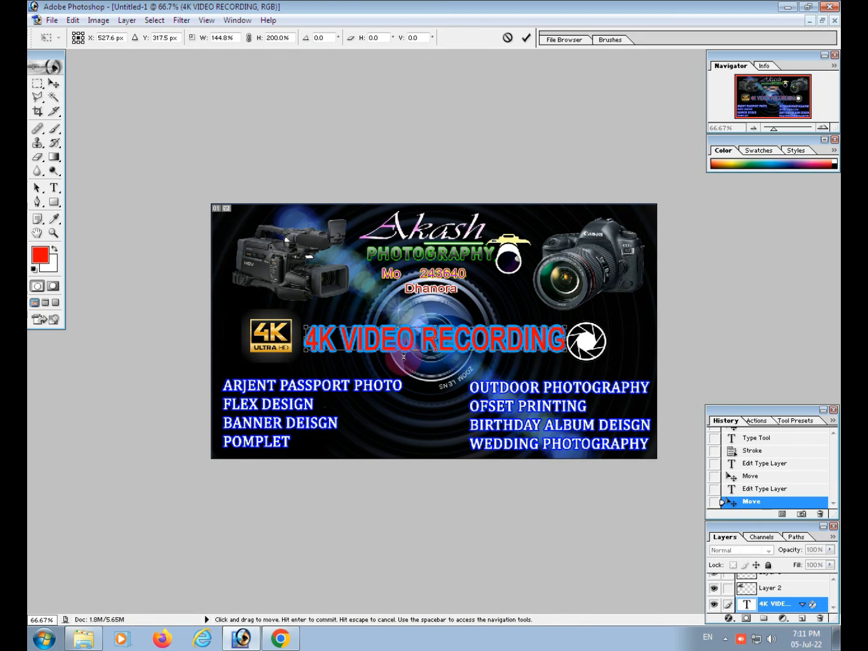
left_click_drag(418, 352, 457, 341)
key("Return")
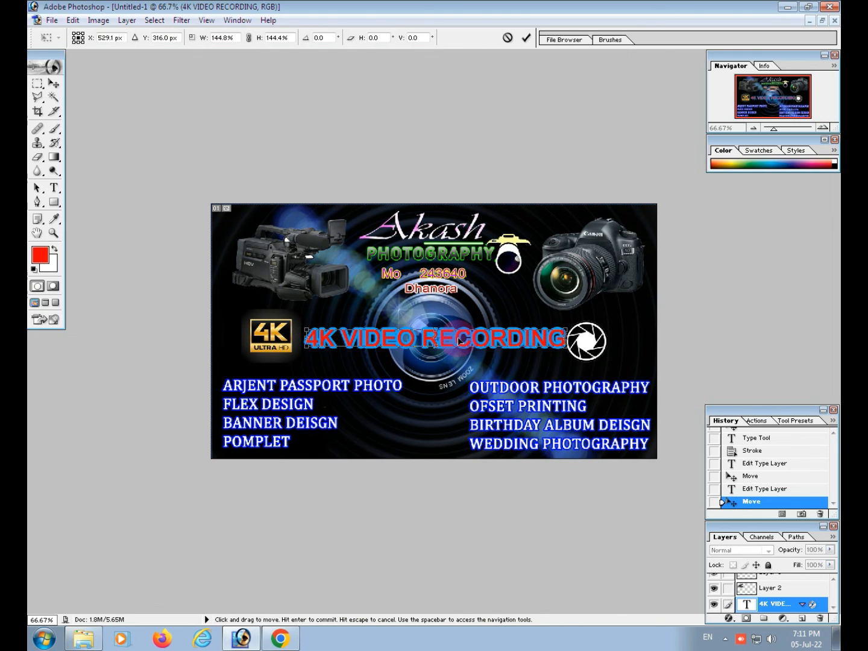
Narrow the caption slightly and nudge it right to fit between the 4K and aperture logos, then check the whole card
left_click_drag(572, 346, 564, 344)
key("Return")
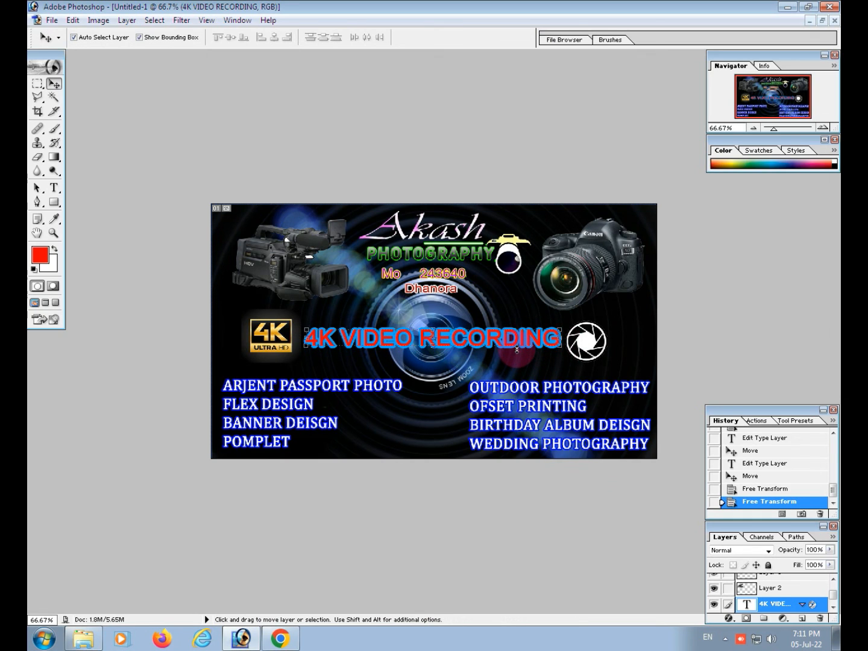
key("Right")
key("Right")
key("Right")
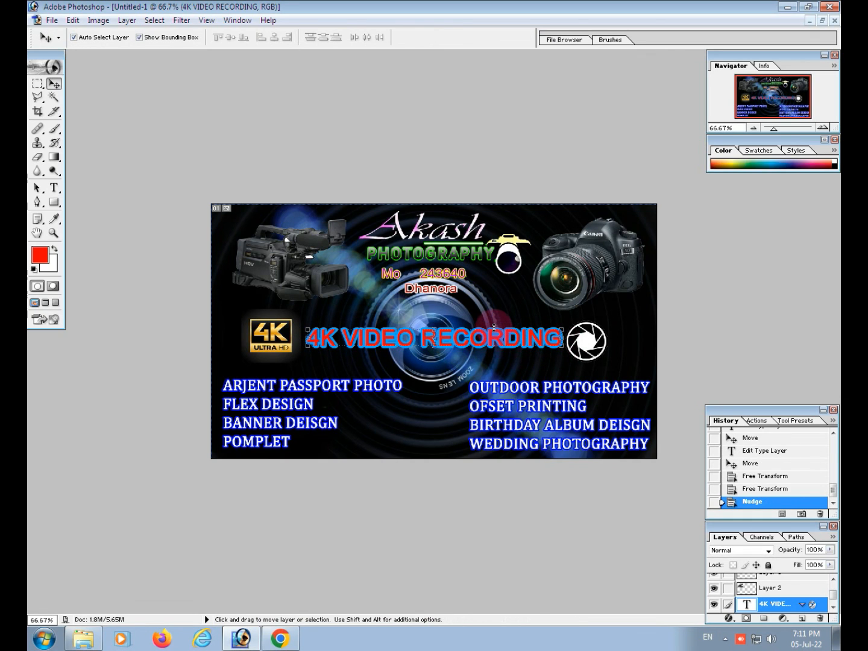
key("ctrl+minus")
key("ctrl+minus")
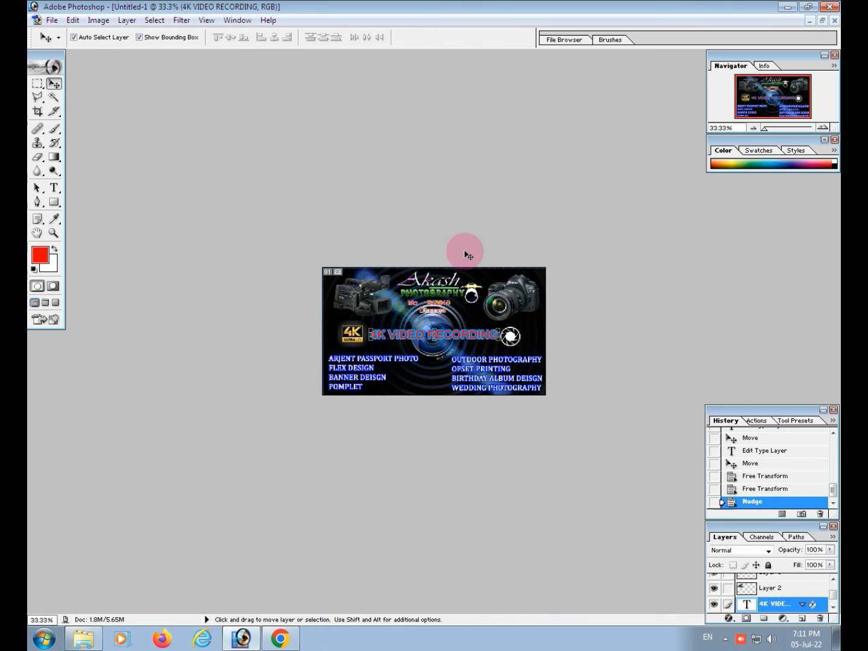
scroll(463, 307, "up", 6)
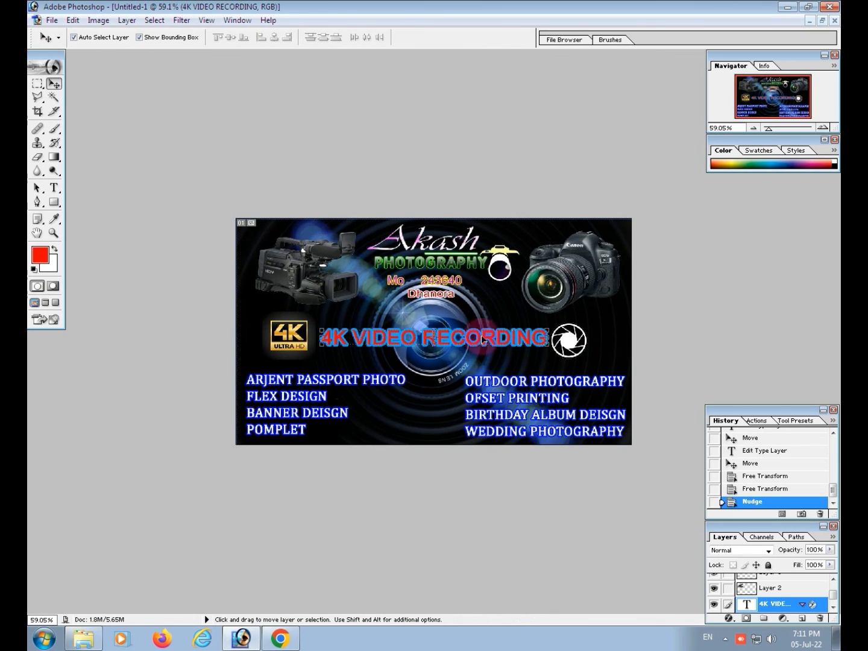